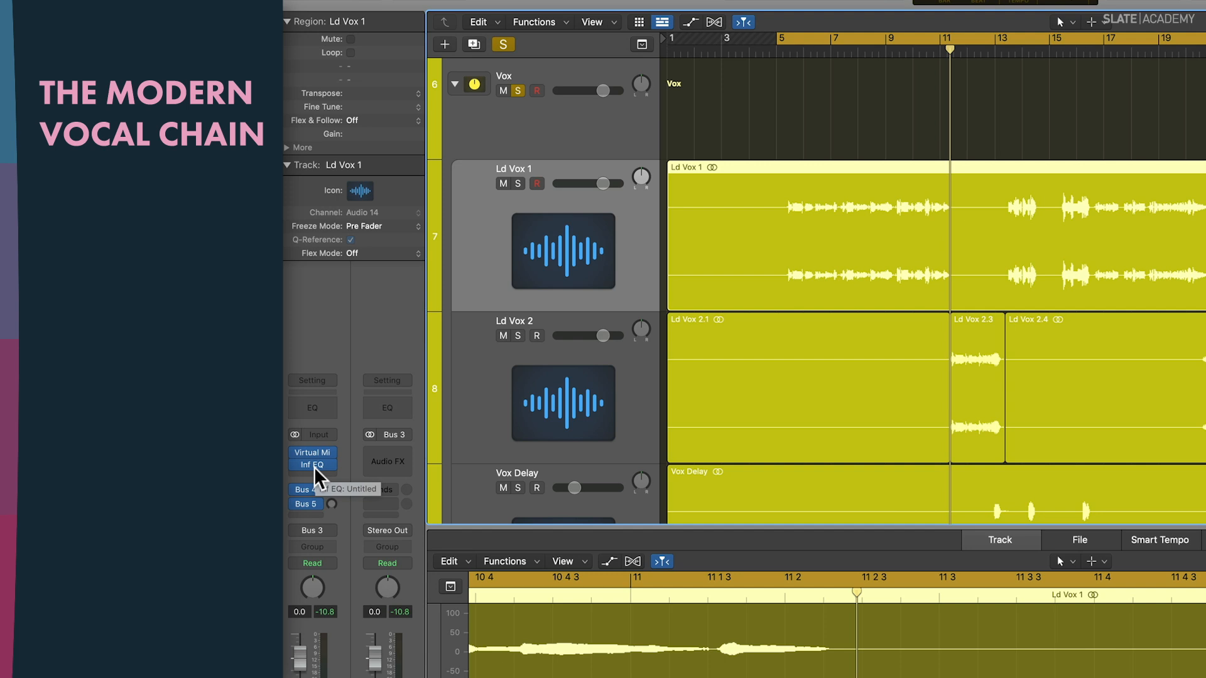
Open the Inf EQ and Virtual Mix Rack plug-ins on the Ld Vox 1 channel and arrange their windows side by side.
click(314, 466)
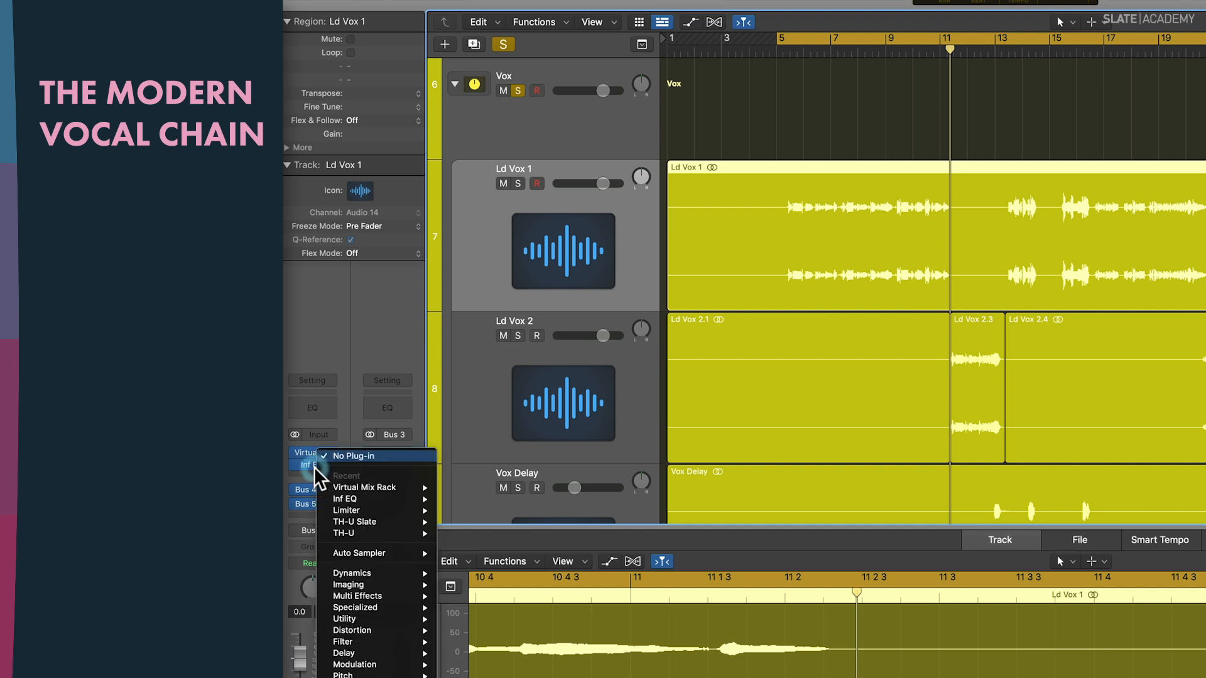
click(314, 466)
click(311, 463)
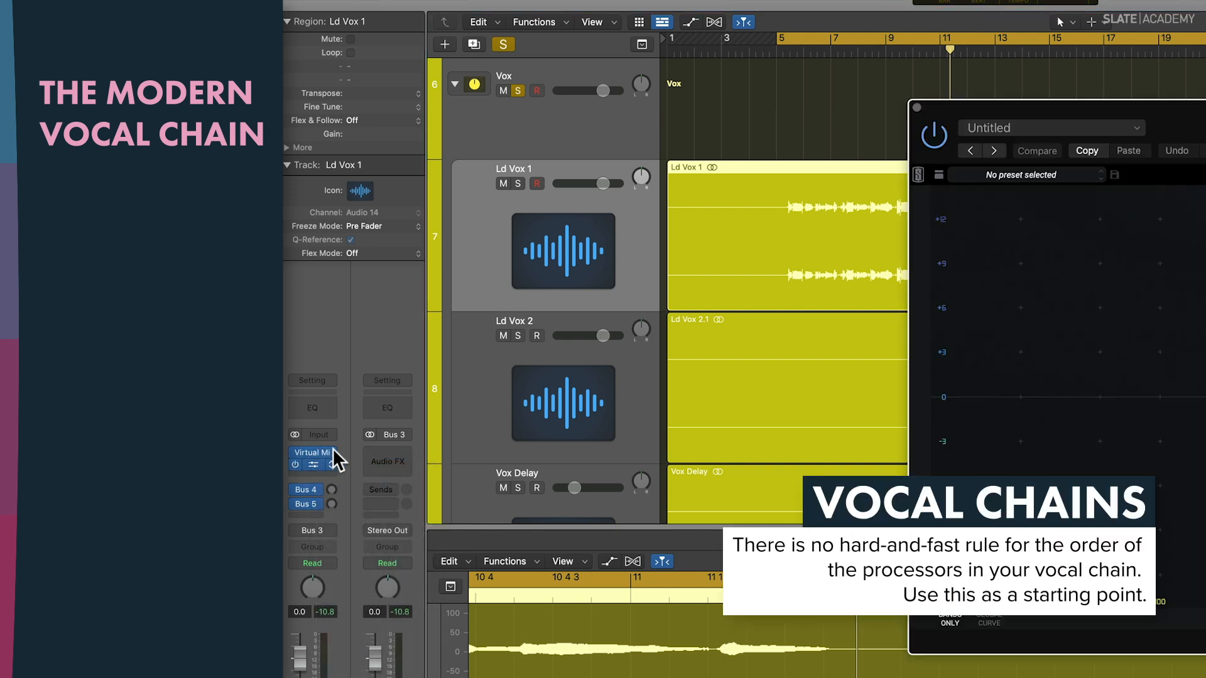
click(315, 451)
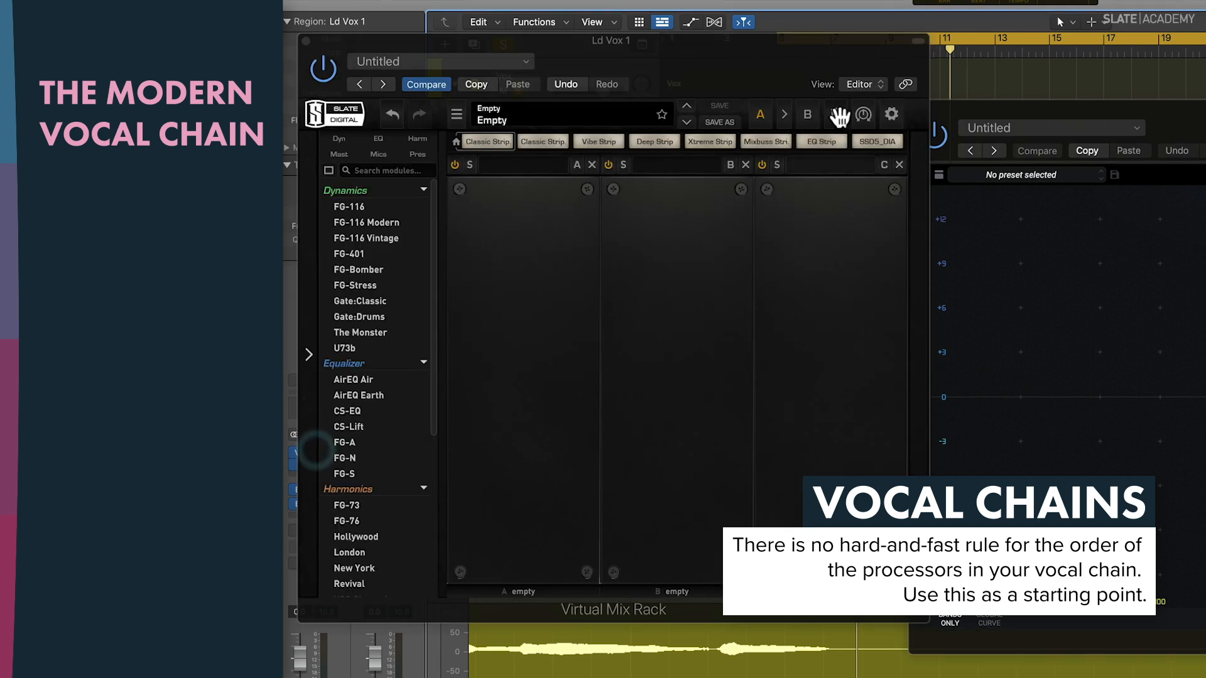
drag(755, 70, 746, 124)
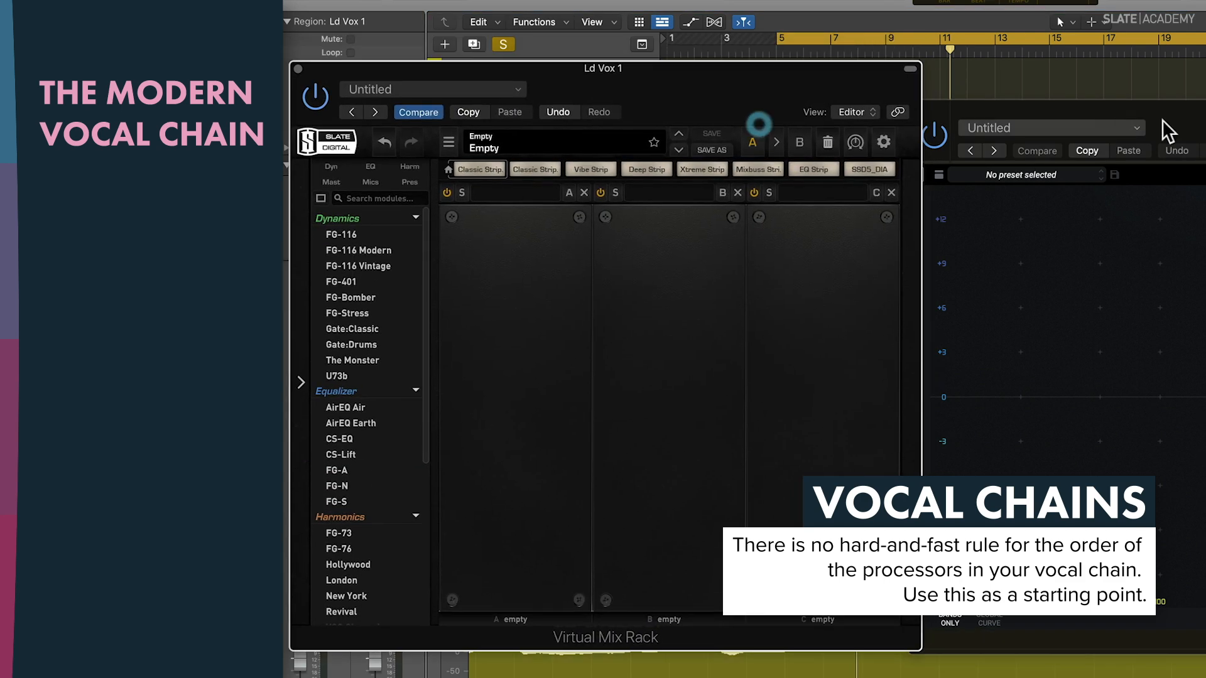
click(1166, 121)
click(736, 101)
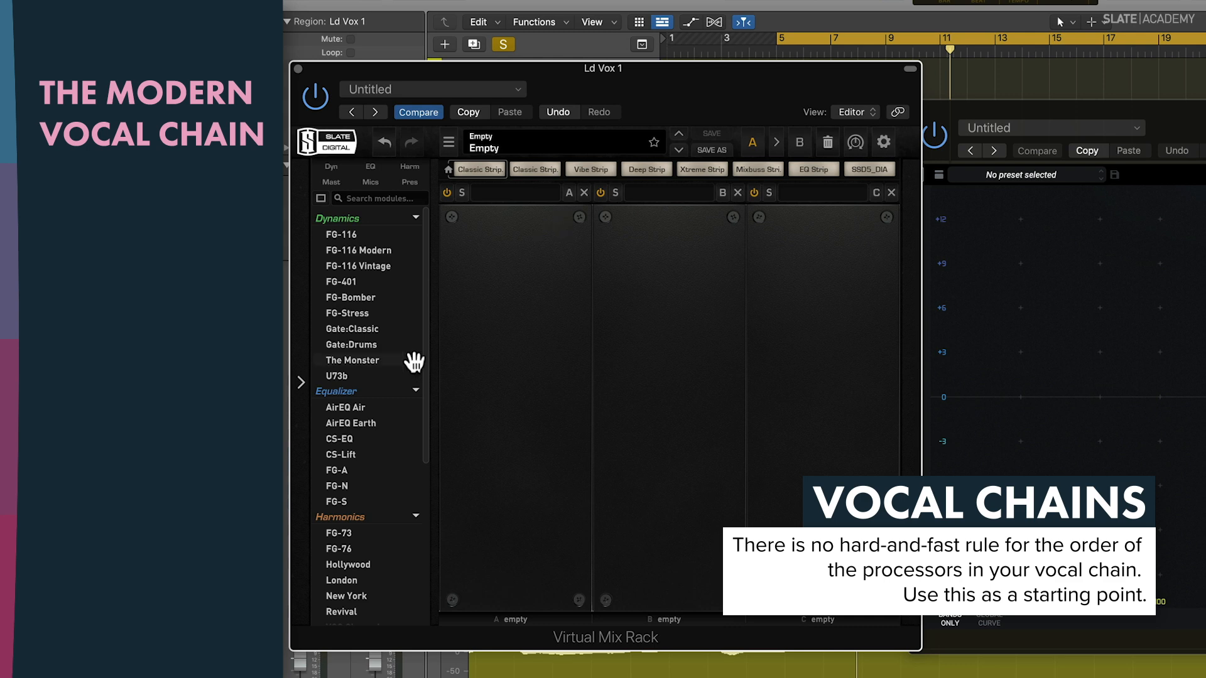
Load the FG-S equalizer into the first rack slot and set its high-pass filter to 101 Hz.
drag(338, 502, 509, 502)
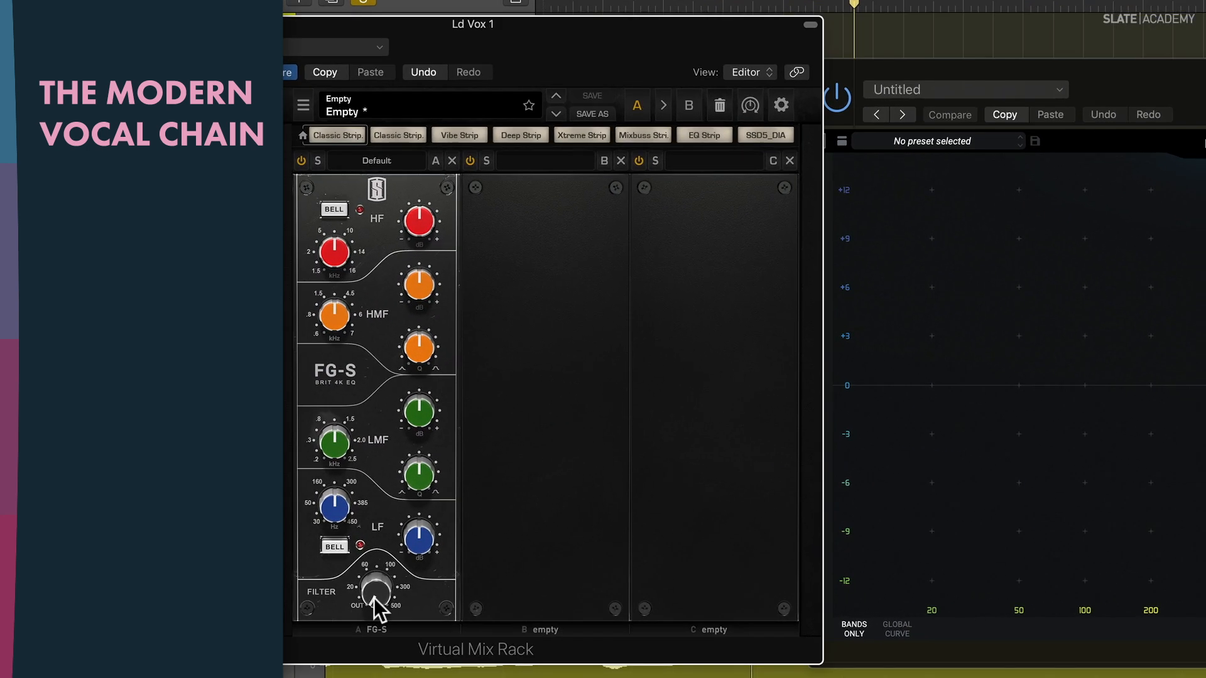
drag(374, 598, 379, 503)
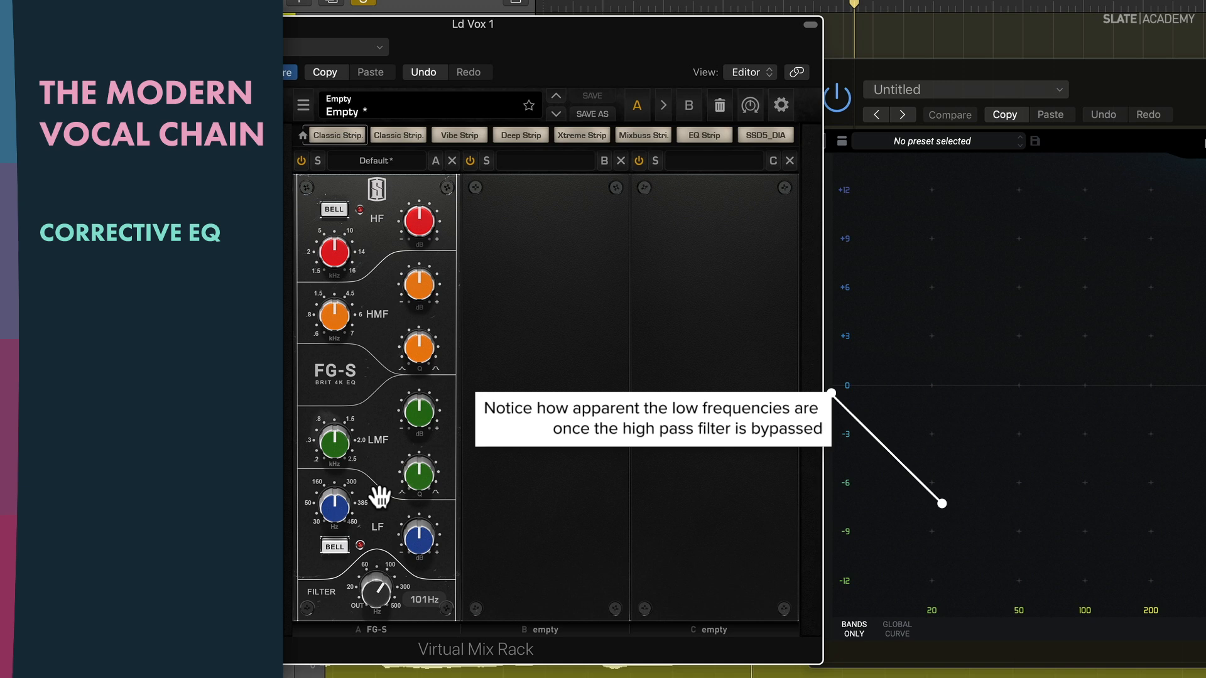
Play the lead vocal and compare it with the FG-S module bypassed and enabled.
key(space)
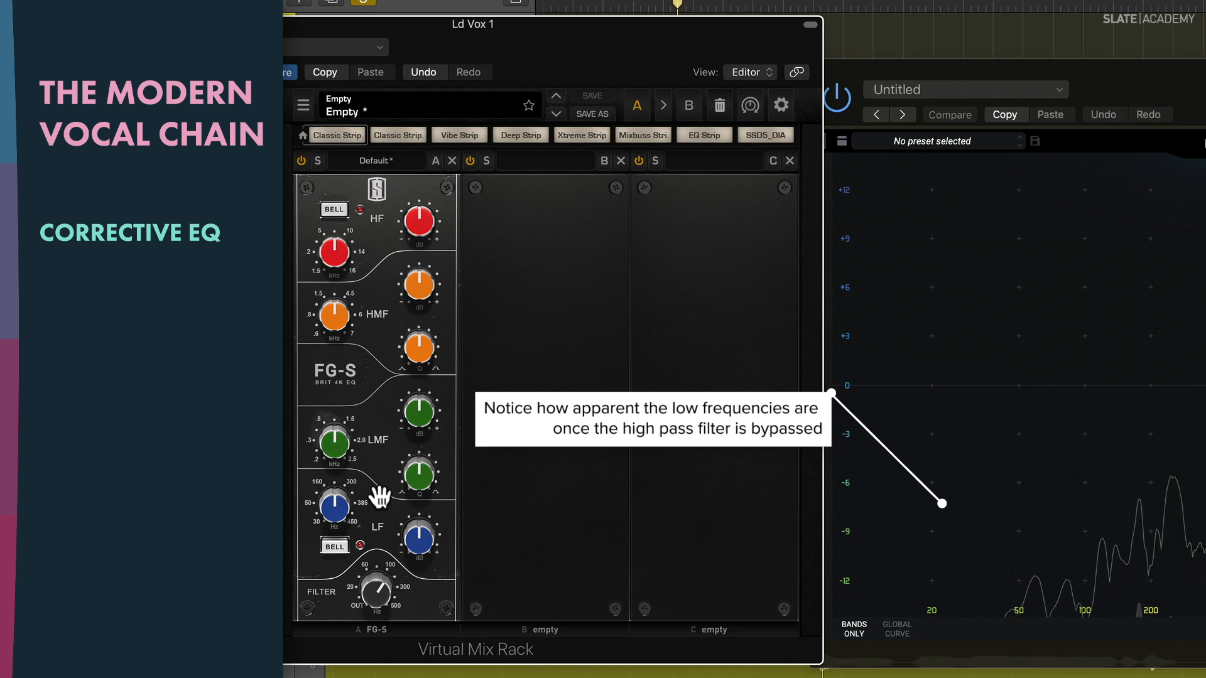
click(301, 160)
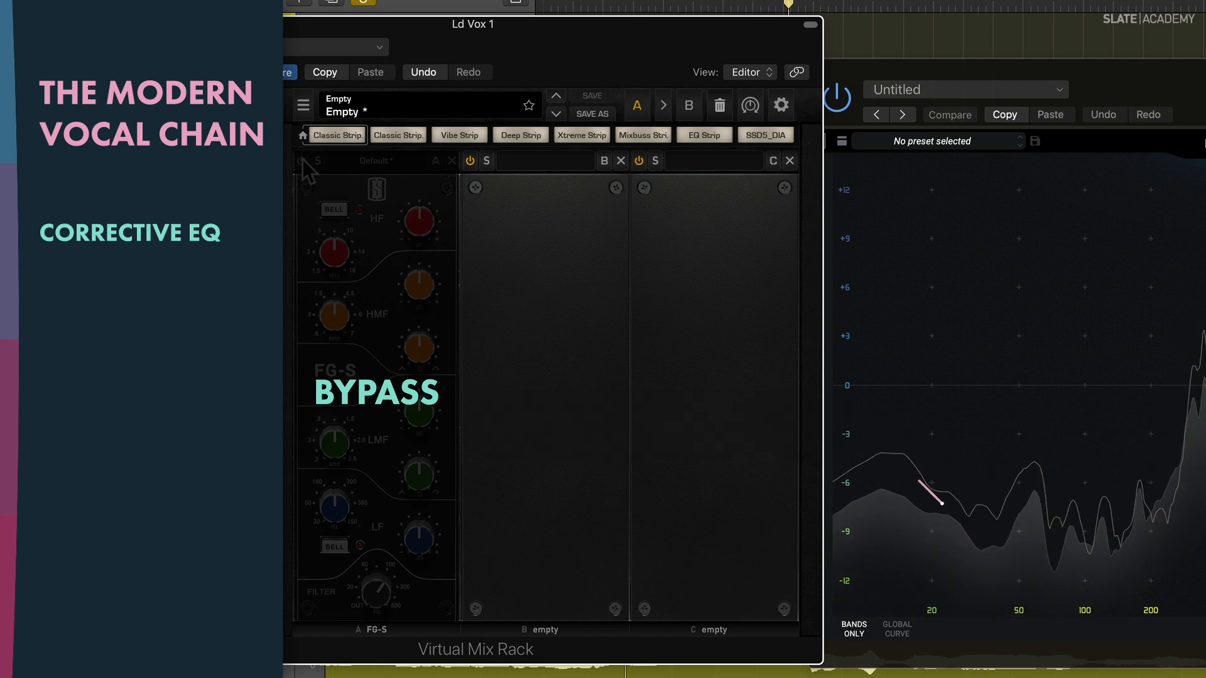
click(302, 161)
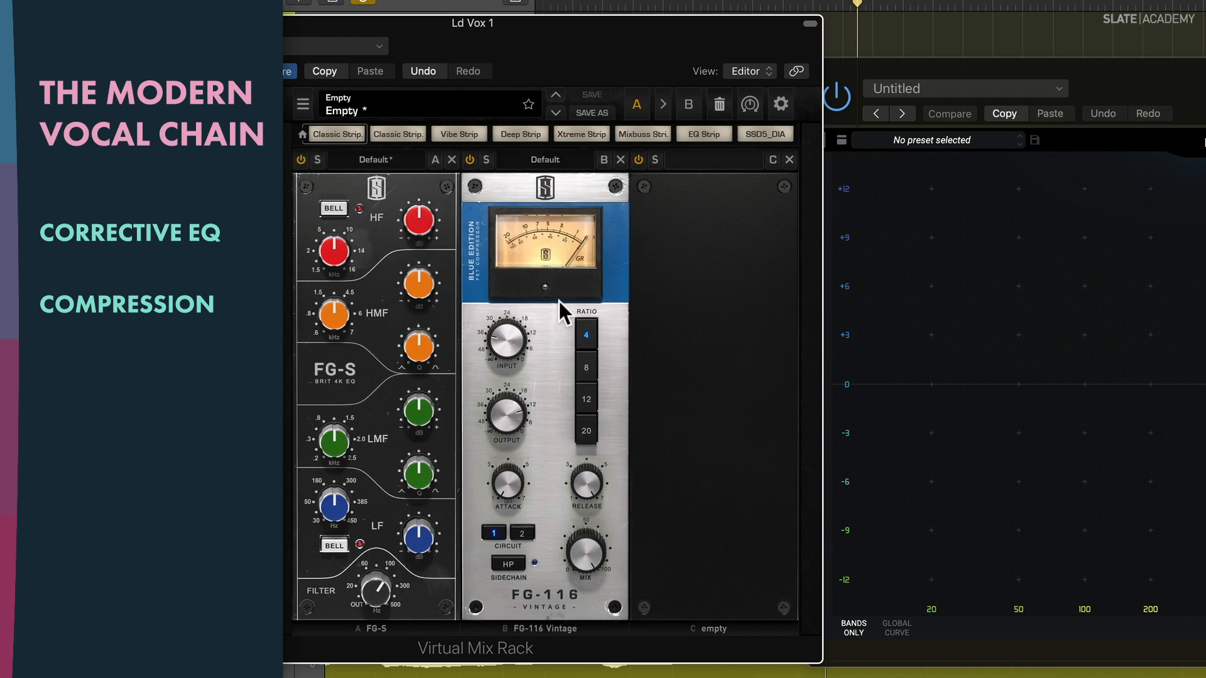
Raise the FG-116 Vintage compressor's input and output, and compare the playback with the module bypassed and enabled.
drag(513, 343, 518, 271)
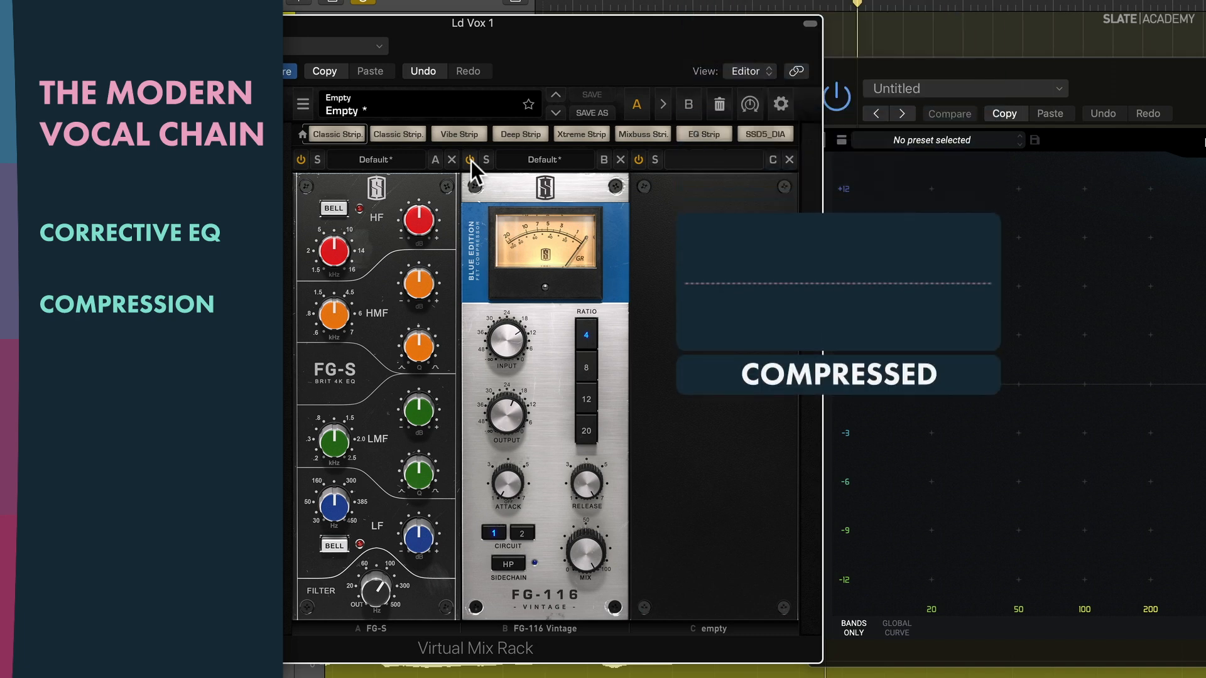
key(space)
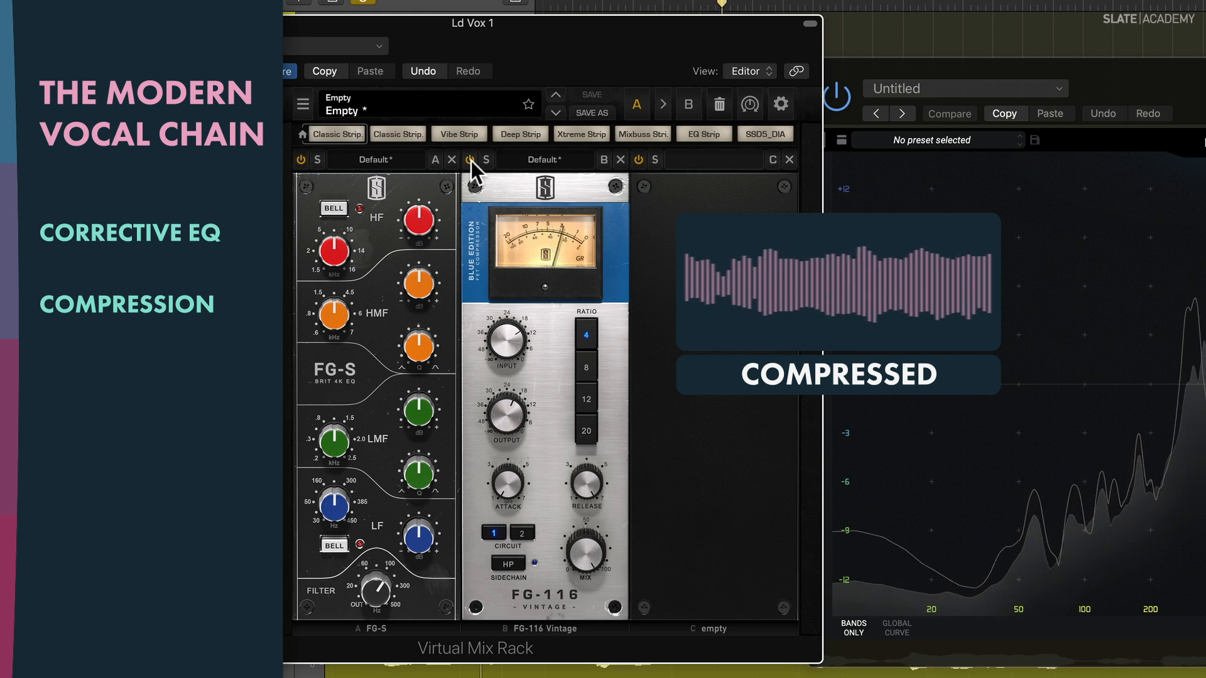
click(470, 160)
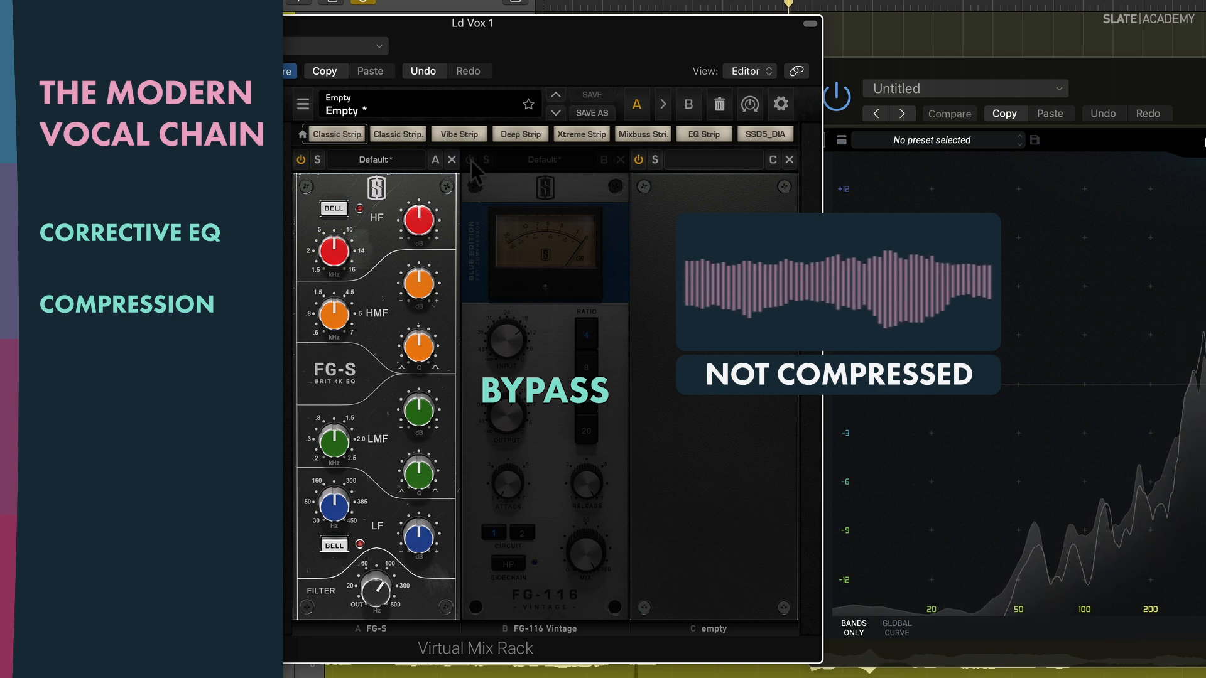
click(471, 160)
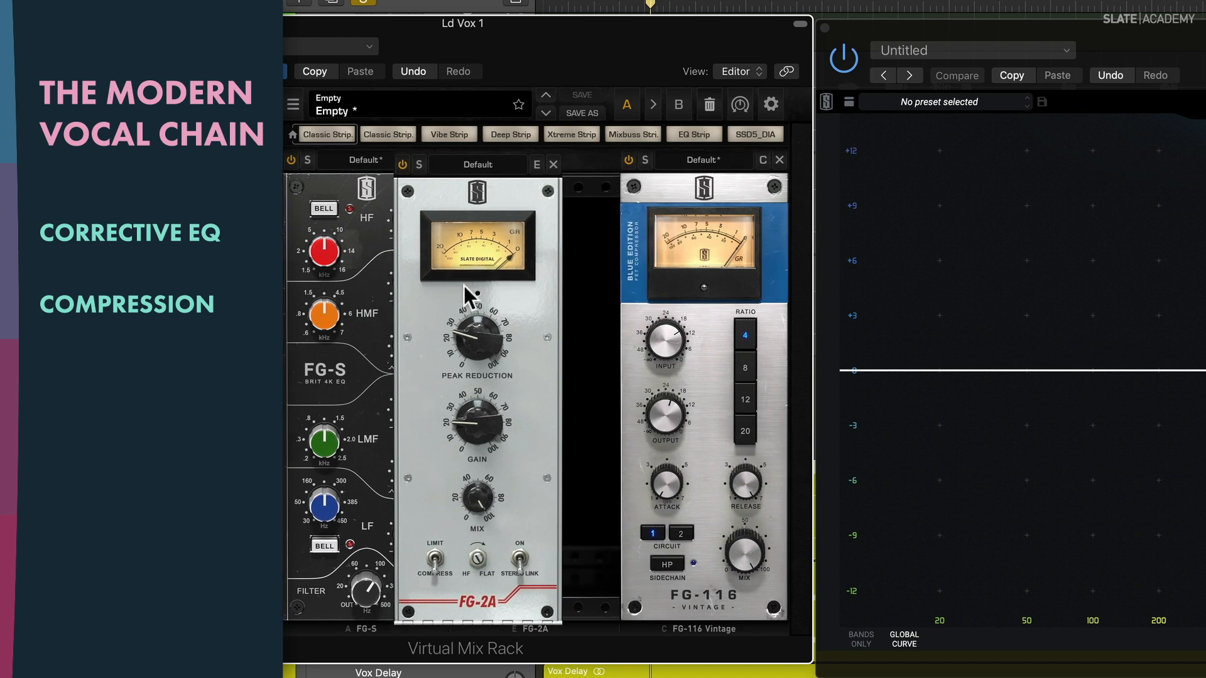
Increase the FG-2A's peak reduction with its gain at 30.1, and lower the FG-116 Vintage's input slightly.
drag(530, 341, 532, 300)
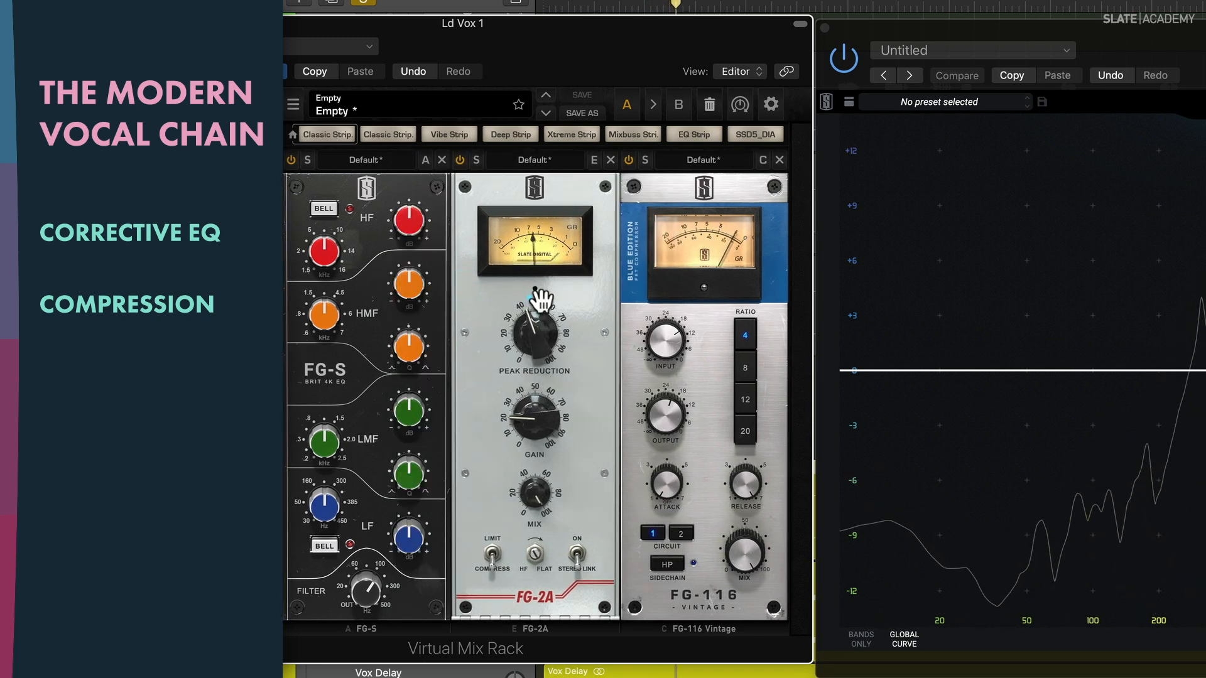
drag(535, 412, 529, 399)
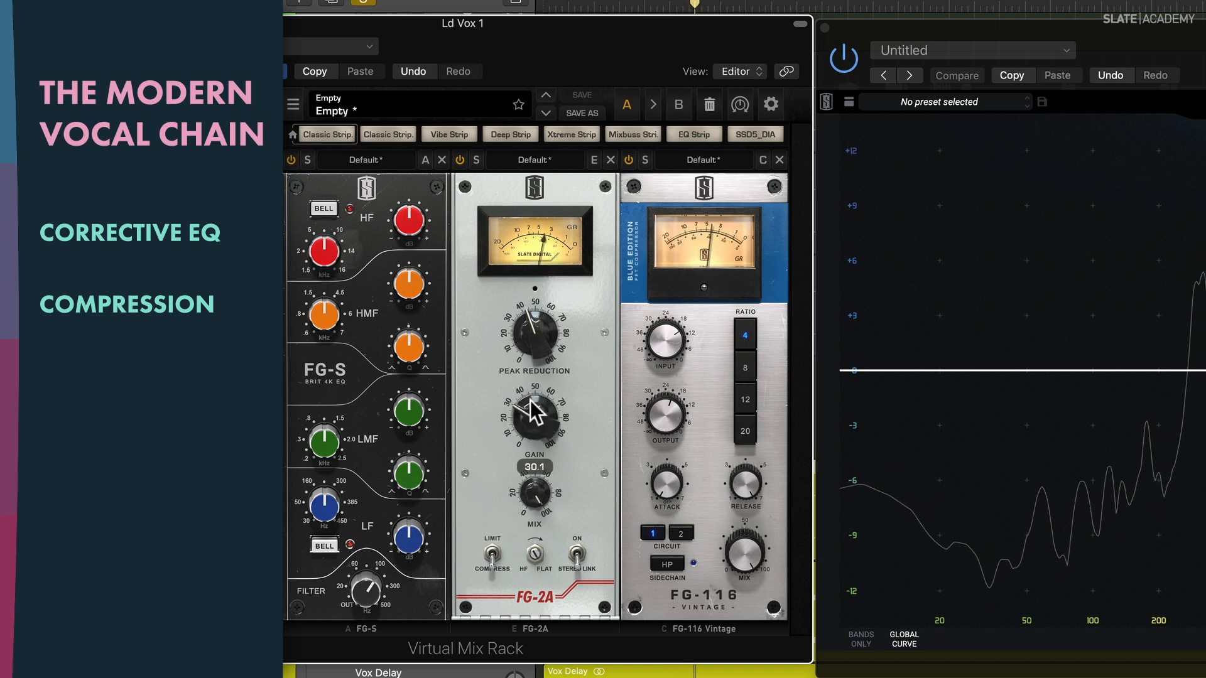
drag(673, 341, 669, 356)
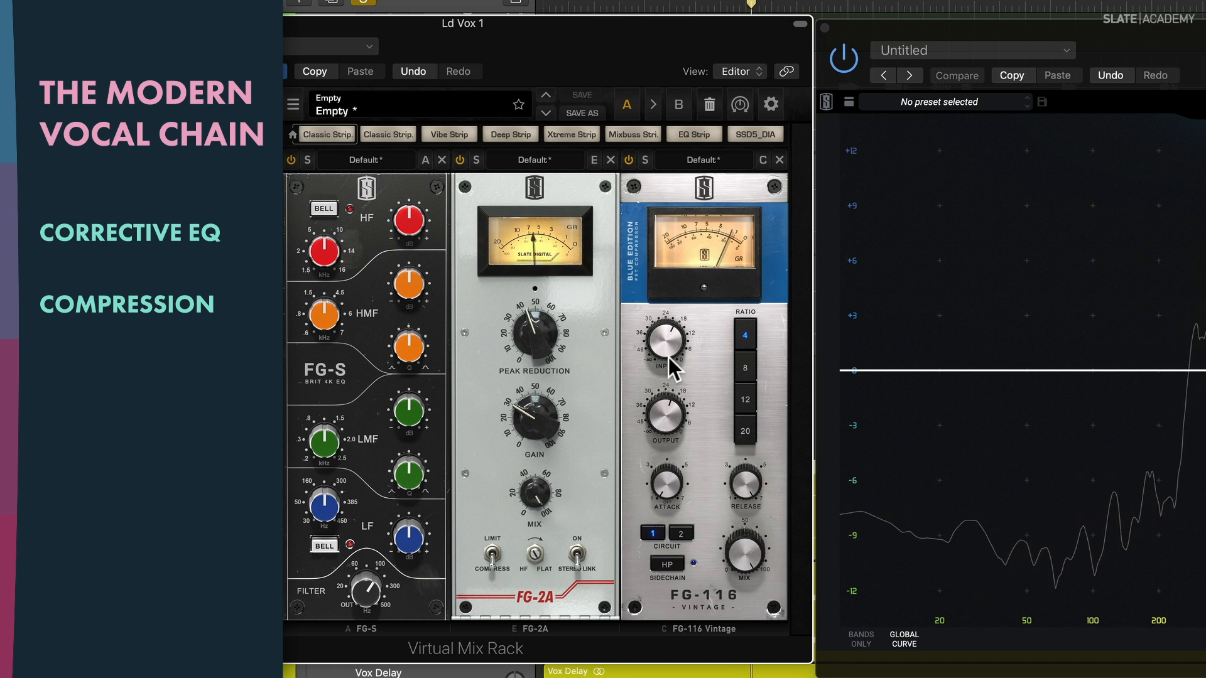
drag(524, 341, 525, 344)
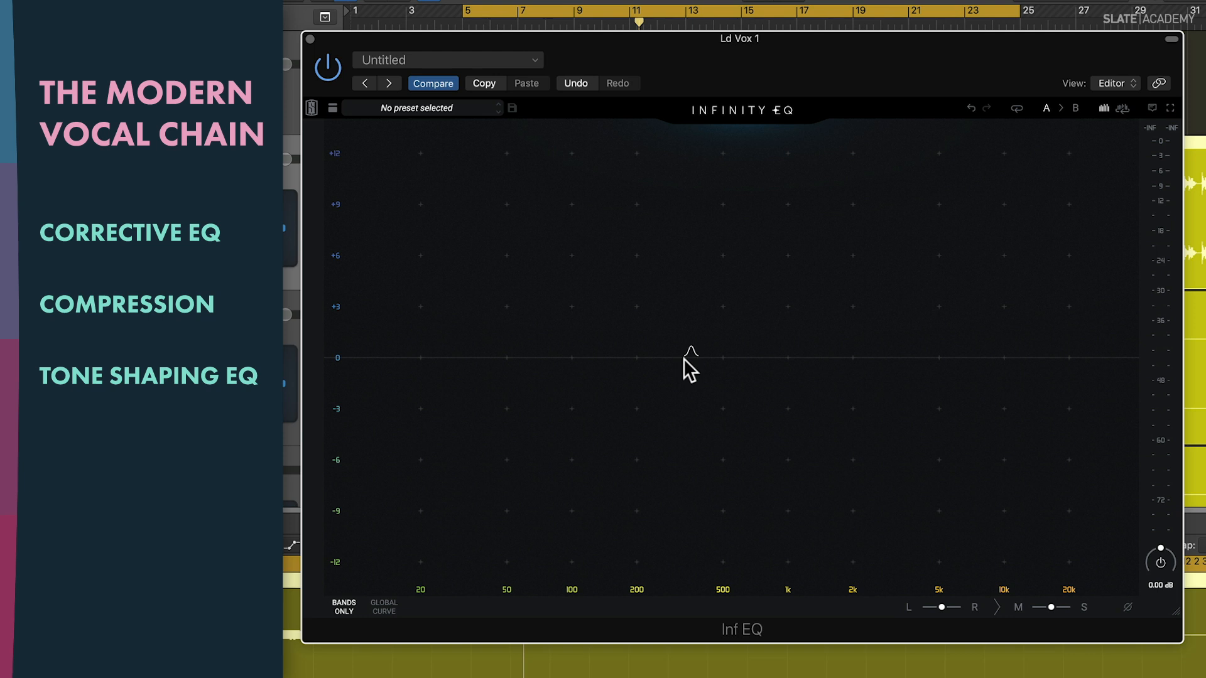
Add two Infinity EQ bands: a cut of -3.86 dB at 325 Hz and a boost of +3.56 dB at 5.43 kHz.
double_click(683, 358)
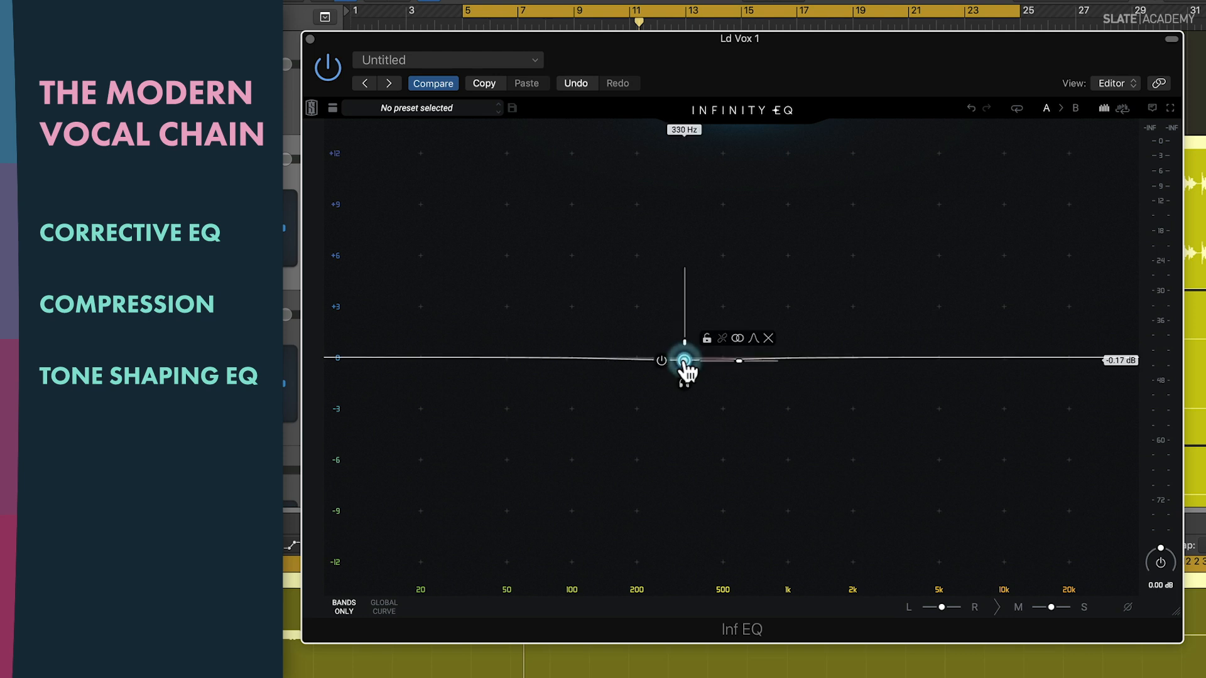
drag(684, 358, 683, 423)
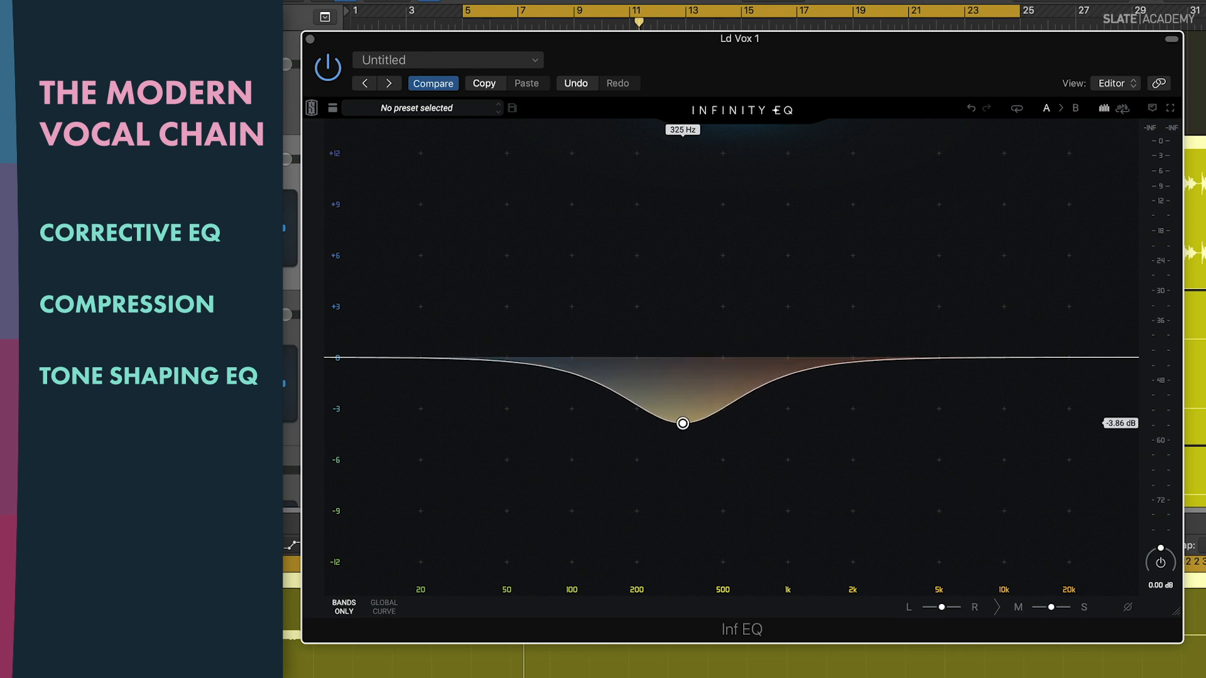
double_click(907, 357)
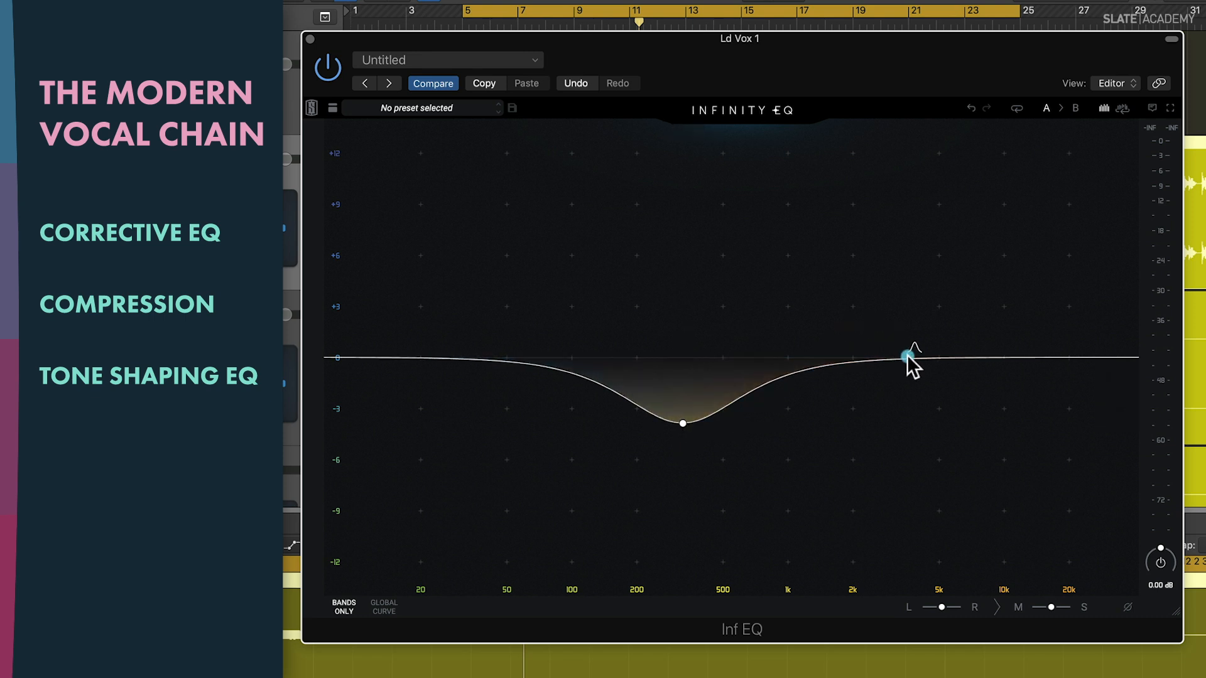
drag(908, 356, 947, 297)
Adjust the high boost to +3.77 dB at 4.90 kHz during playback, and compare the EQ bypassed and enabled.
key(space)
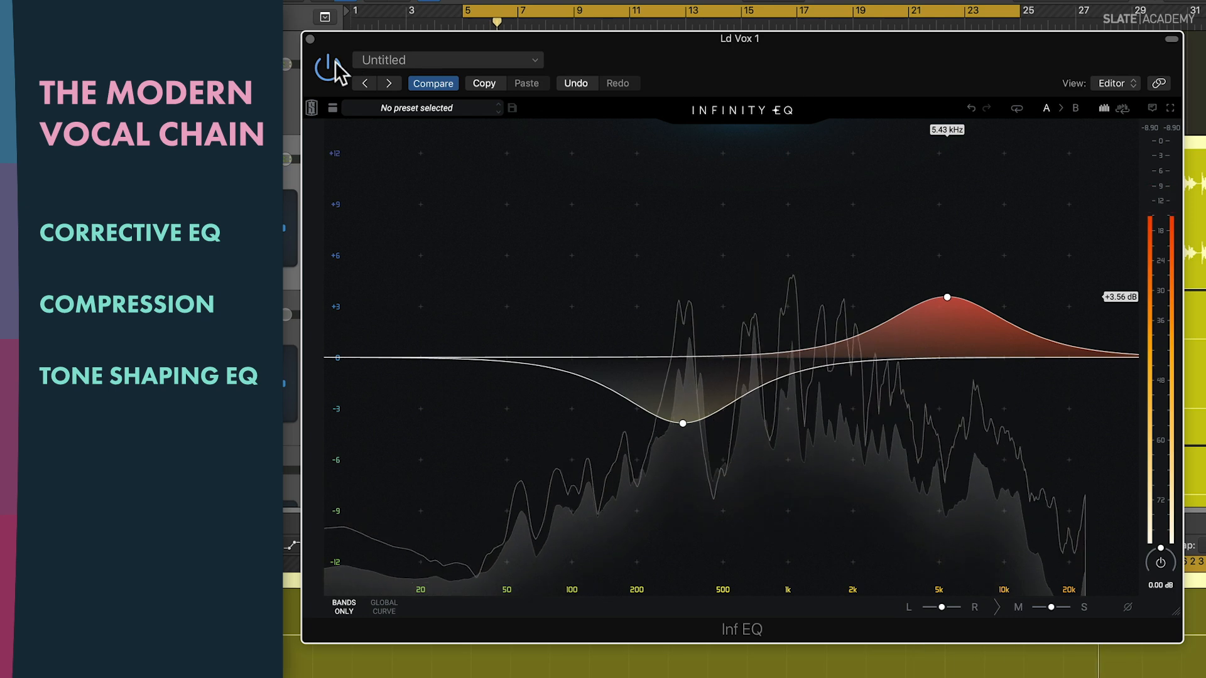
mouse_move(941, 283)
drag(941, 284, 834, 247)
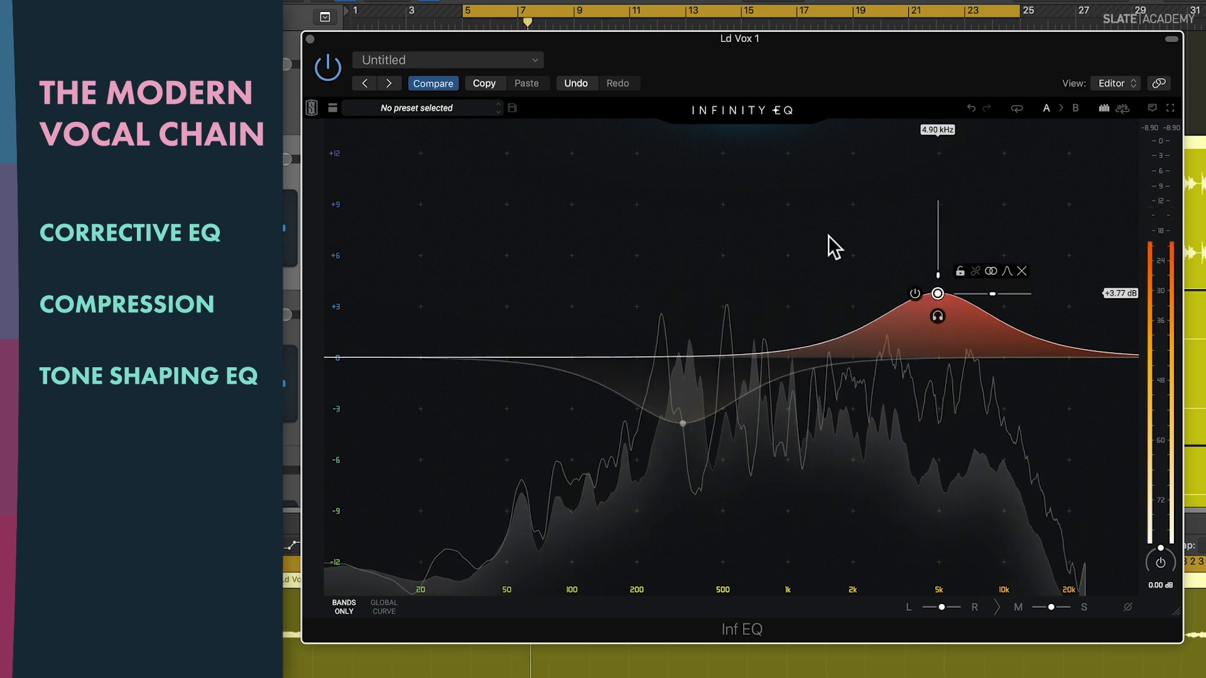
click(324, 70)
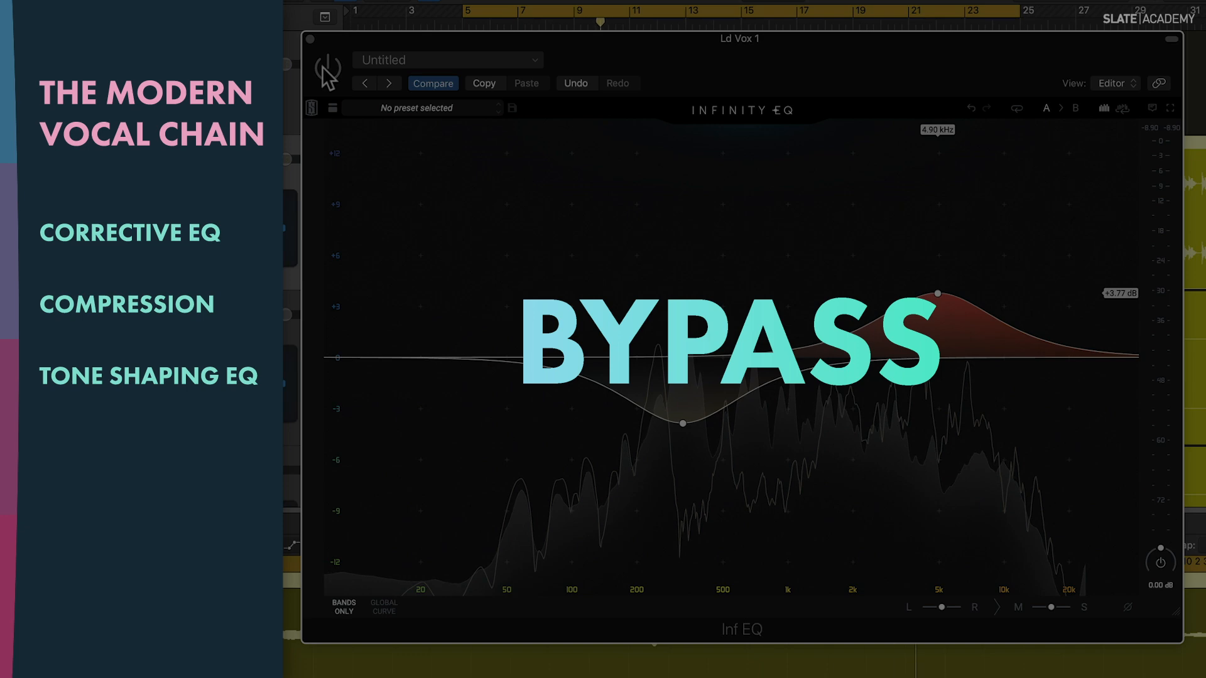
click(324, 70)
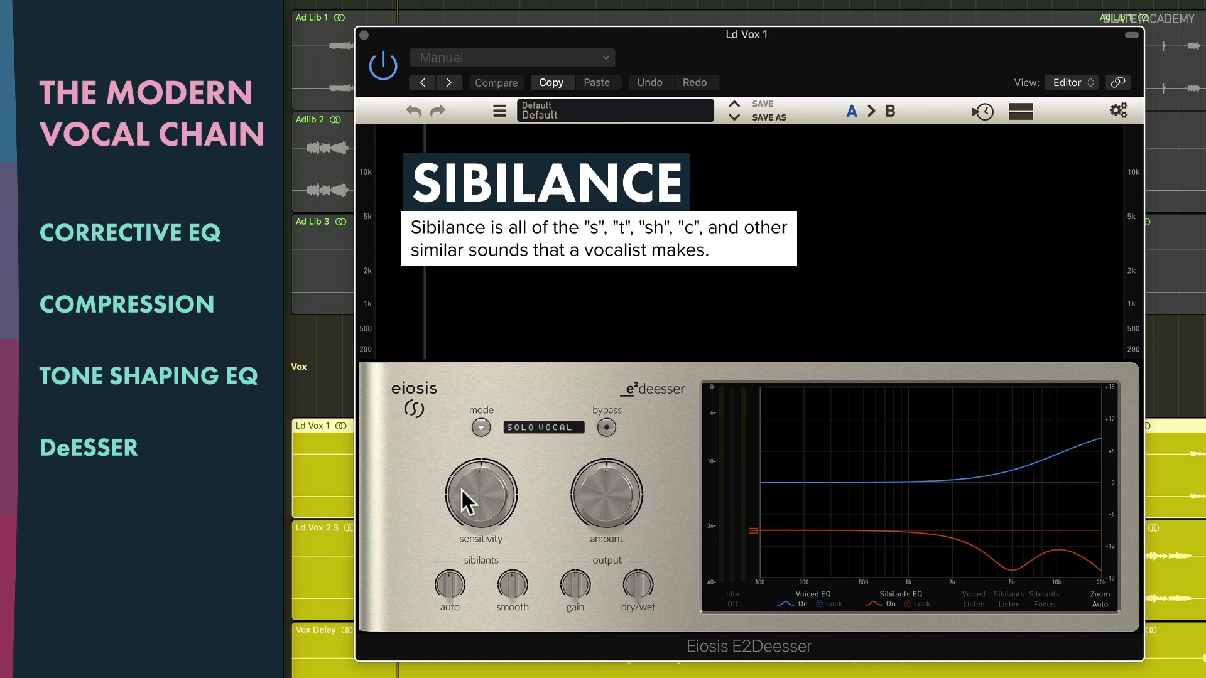
Set the E2Deesser's sensitivity to 70.3% and amount to about 54%, and compare the playback with the plug-in bypassed.
key(space)
mouse_move(476, 503)
drag(476, 502, 477, 476)
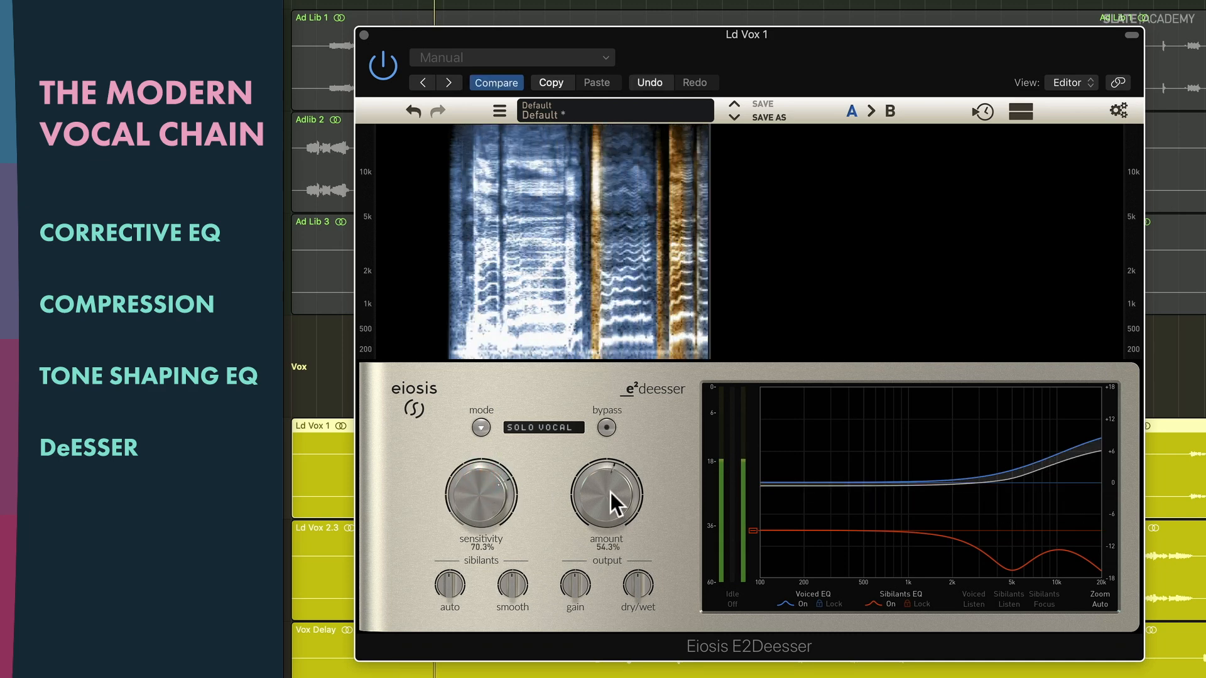
click(383, 70)
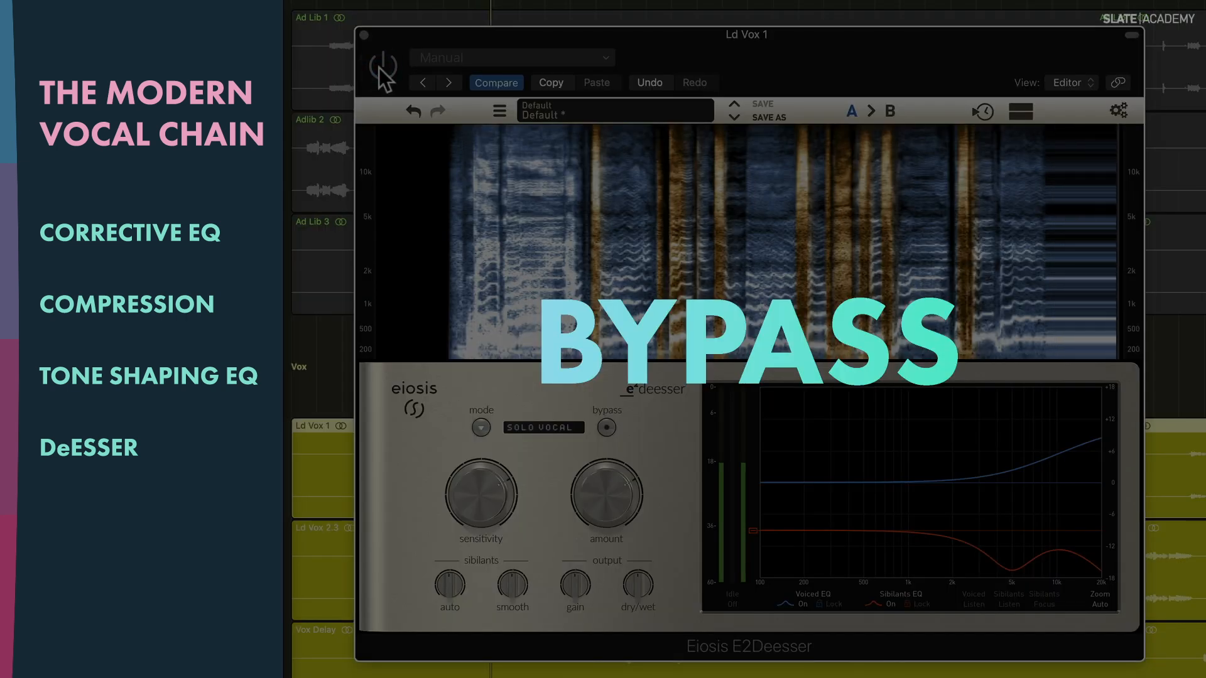
click(382, 69)
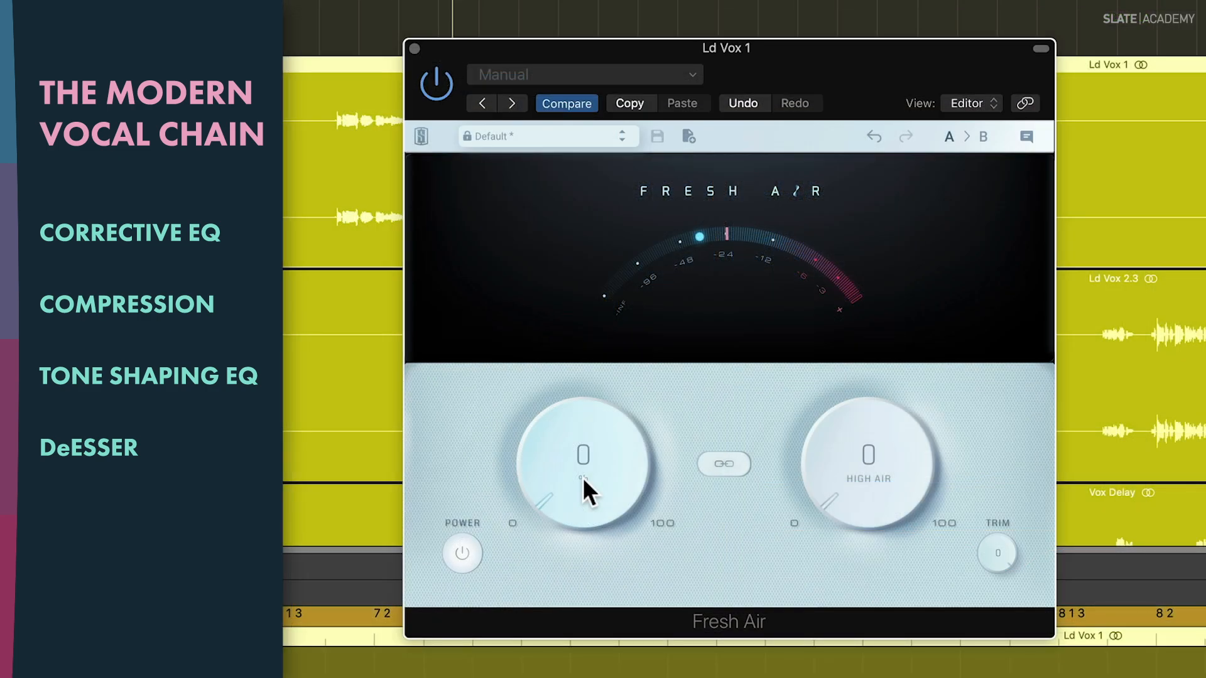
Set Fresh Air's Mid Air to 32 and High Air to 23, and compare the vocal with the plug-in bypassed.
drag(583, 478, 566, 348)
drag(863, 468, 872, 390)
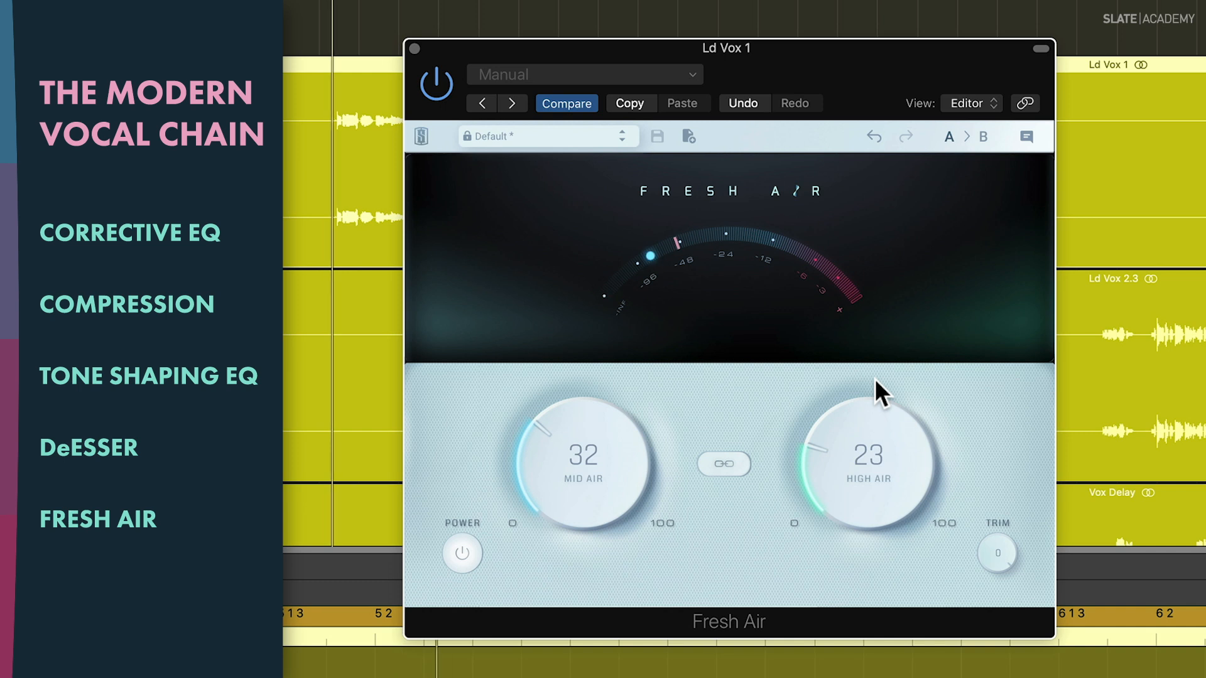
click(436, 80)
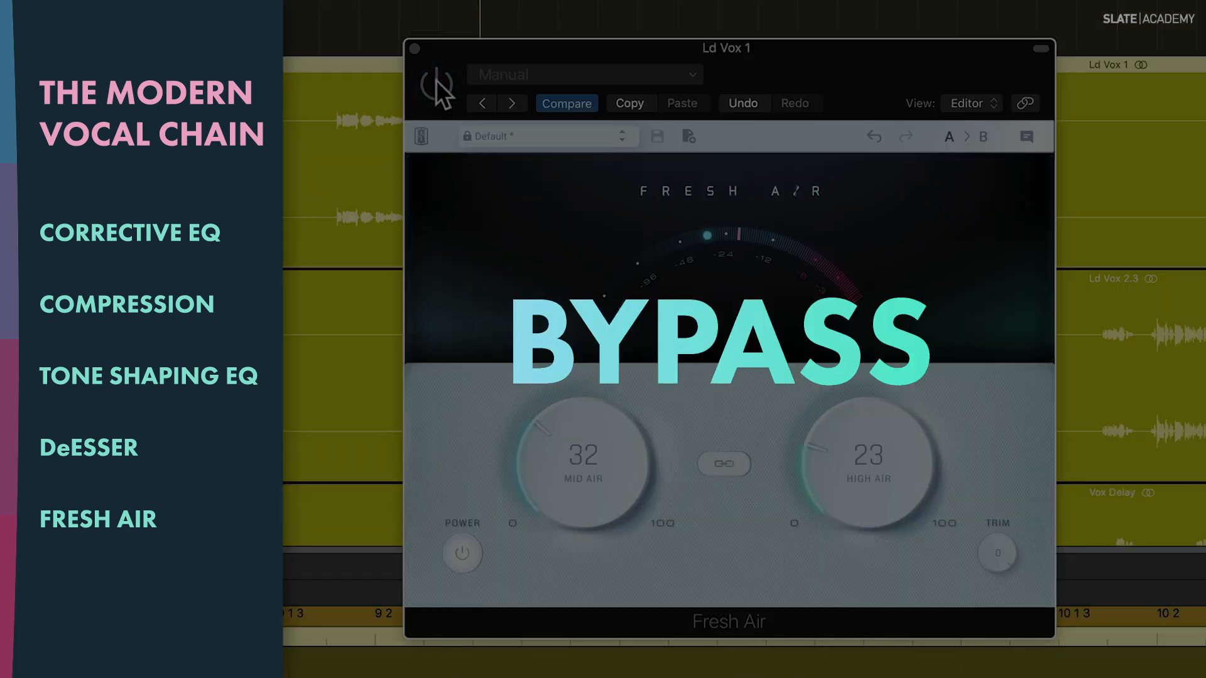
click(436, 81)
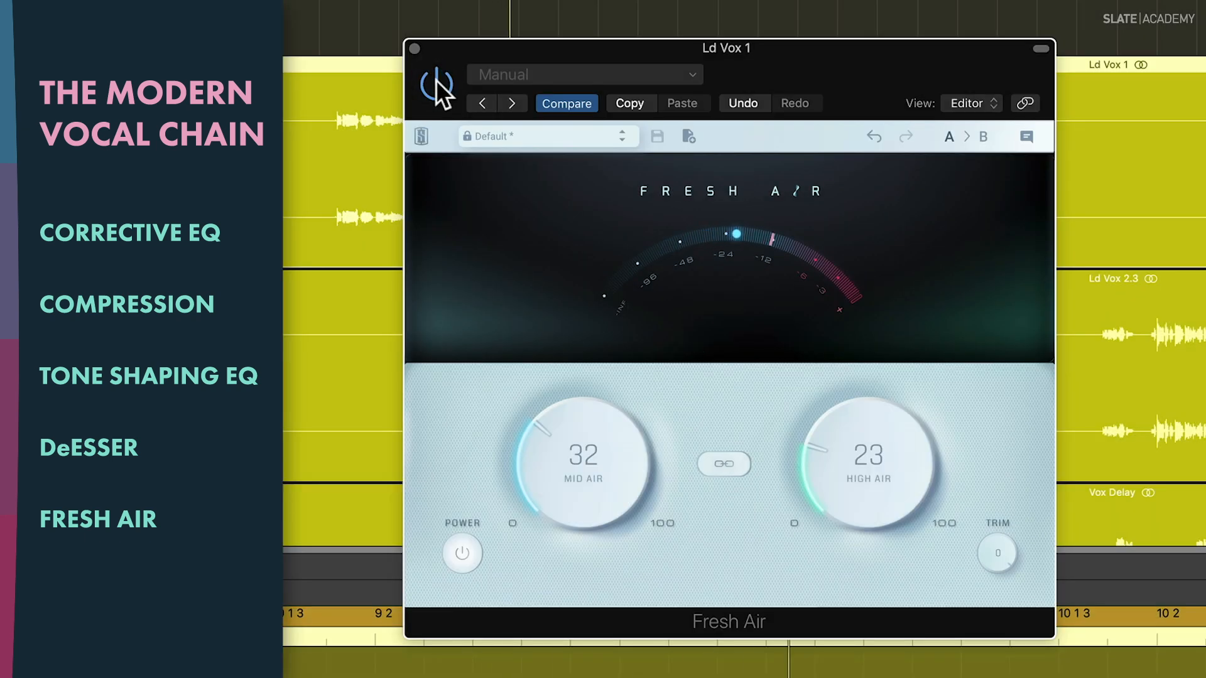
Raise Fresh Air's Mid Air to 37 and High Air to 27.
drag(581, 433, 816, 431)
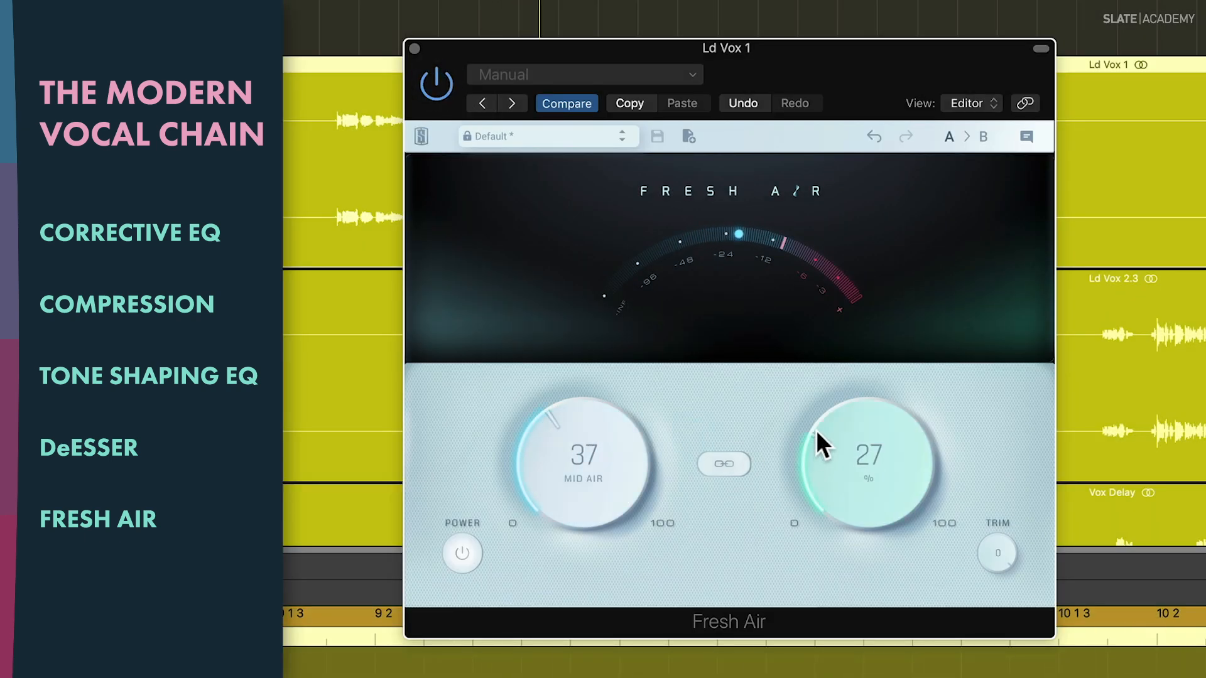
click(828, 66)
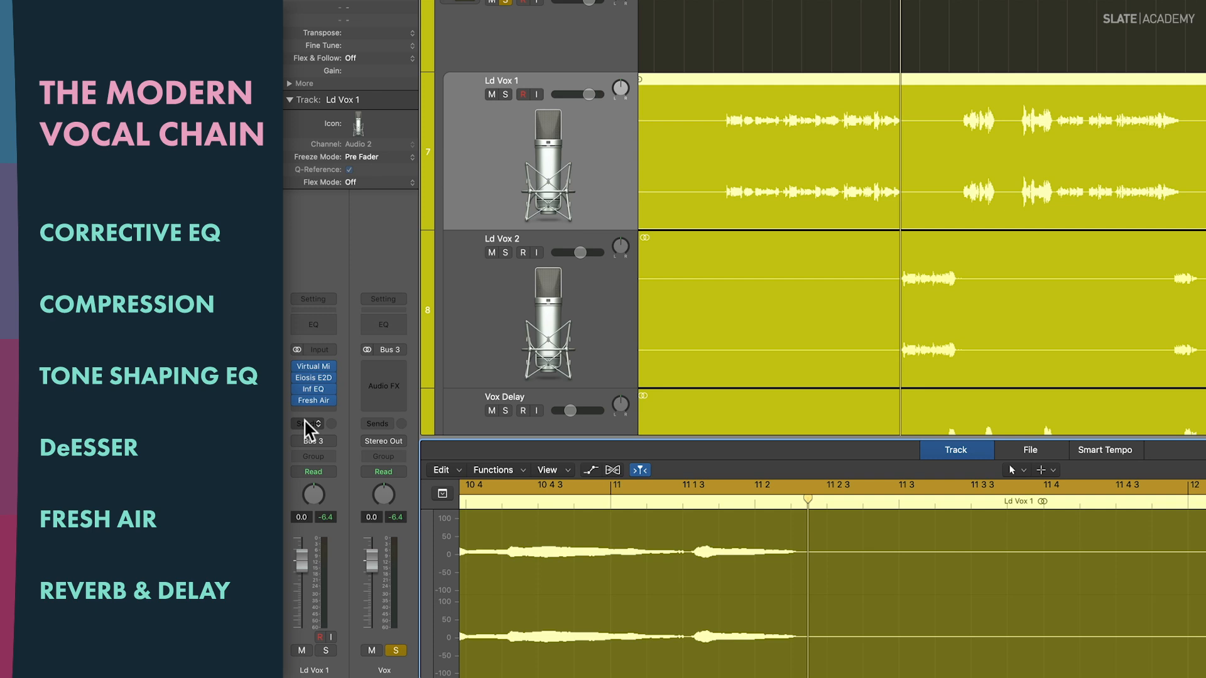
Add two sends to the Ld Vox 1 channel: Bus 1 for VerbSuite reverb and Bus 5 for Repeater delay.
click(308, 424)
mouse_move(317, 440)
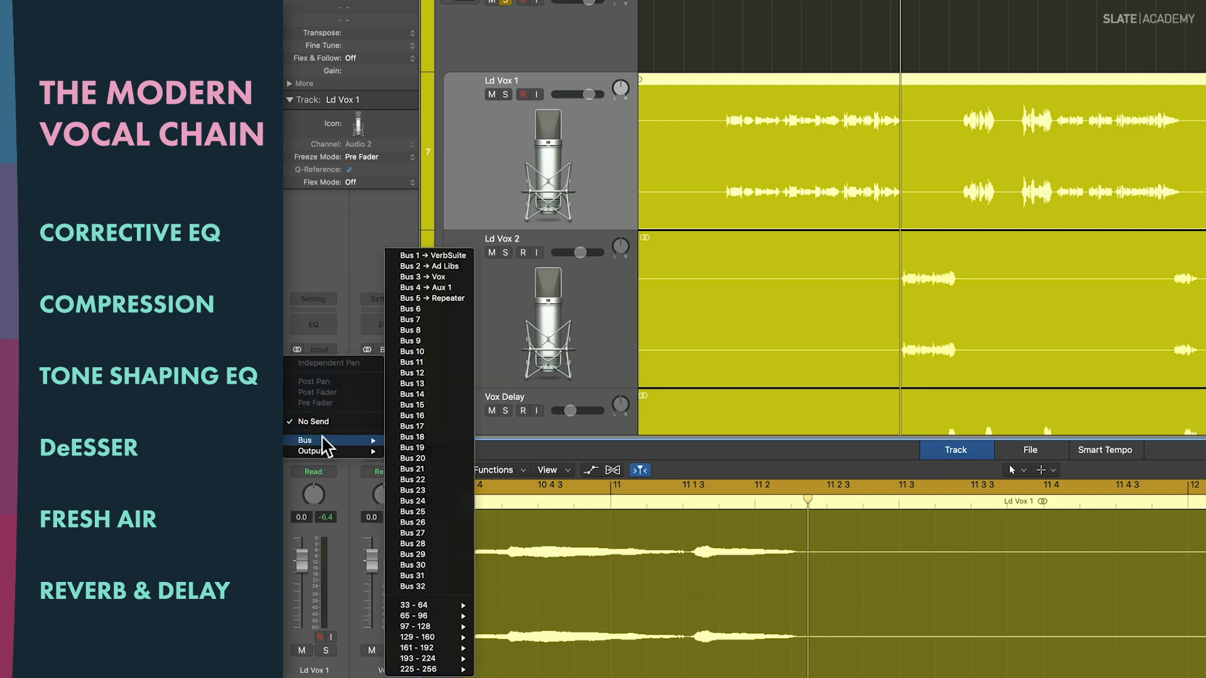
click(438, 255)
click(311, 427)
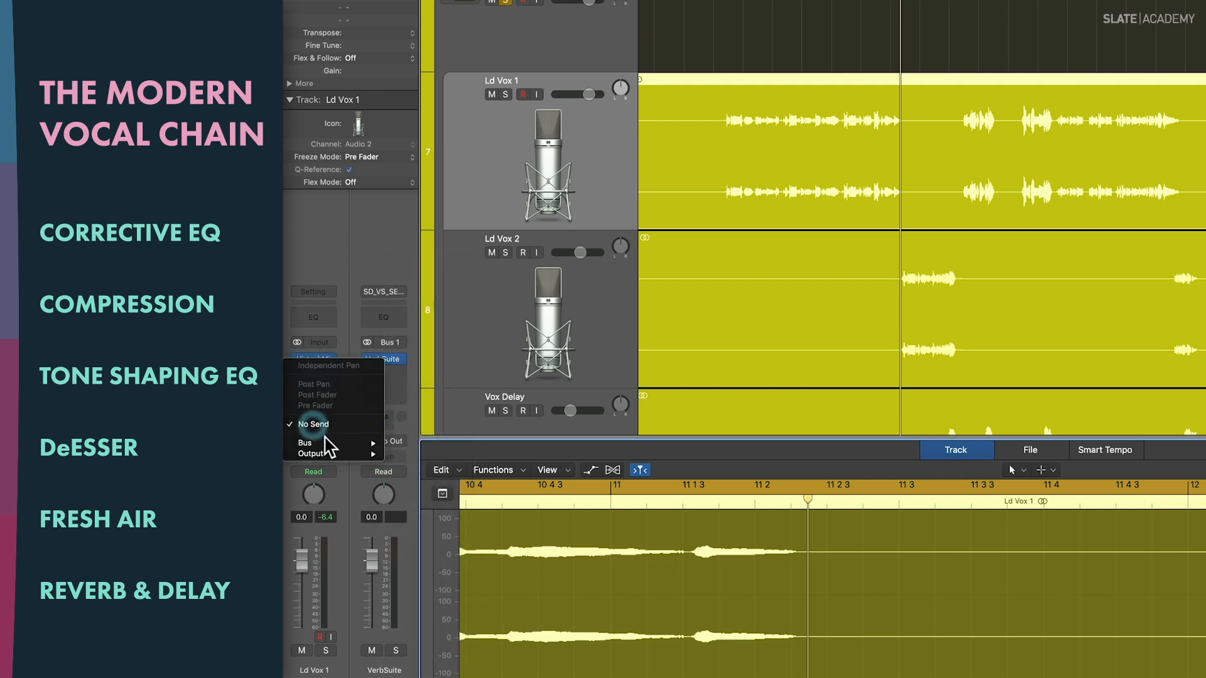
mouse_move(349, 443)
click(442, 299)
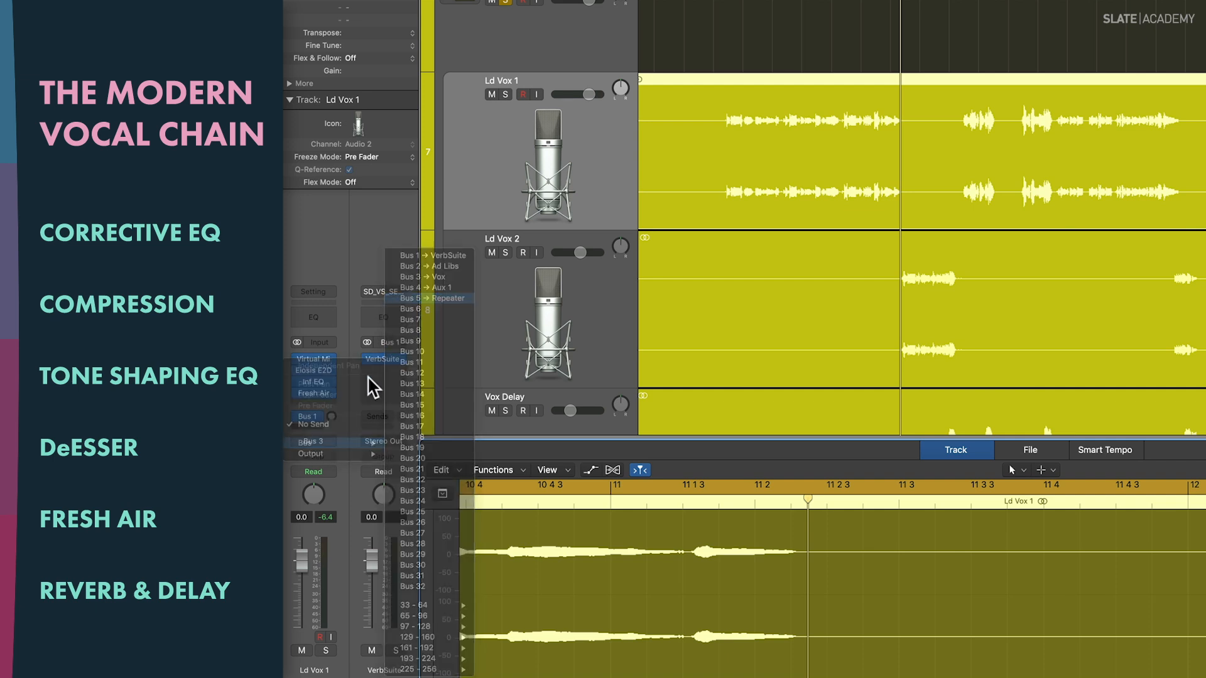
Open the VerbSuite Classics plug-in on the Bus 1 return and the Repeater plug-in on the Bus 5 return.
click(313, 402)
click(375, 347)
click(314, 417)
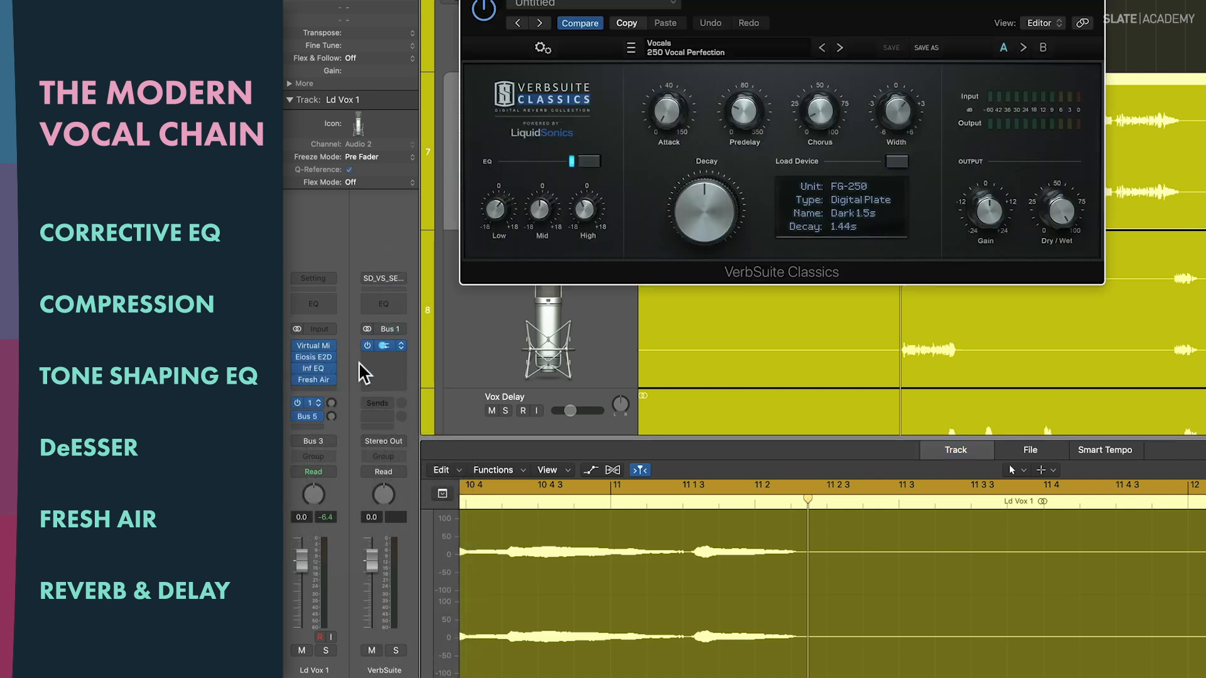
click(385, 353)
click(386, 347)
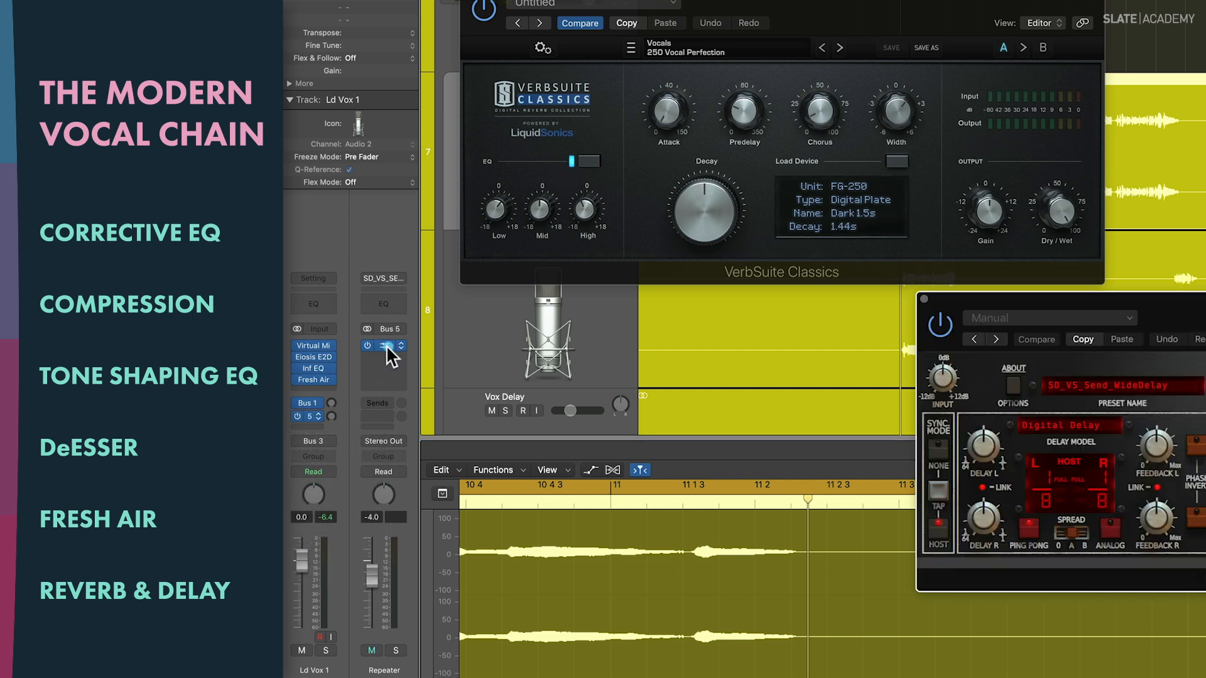
During playback, raise Ld Vox 1's Bus 1 send to about -9.6 dB and Bus 5 send to about -11.8 dB, and make the Repeater return audible.
click(372, 651)
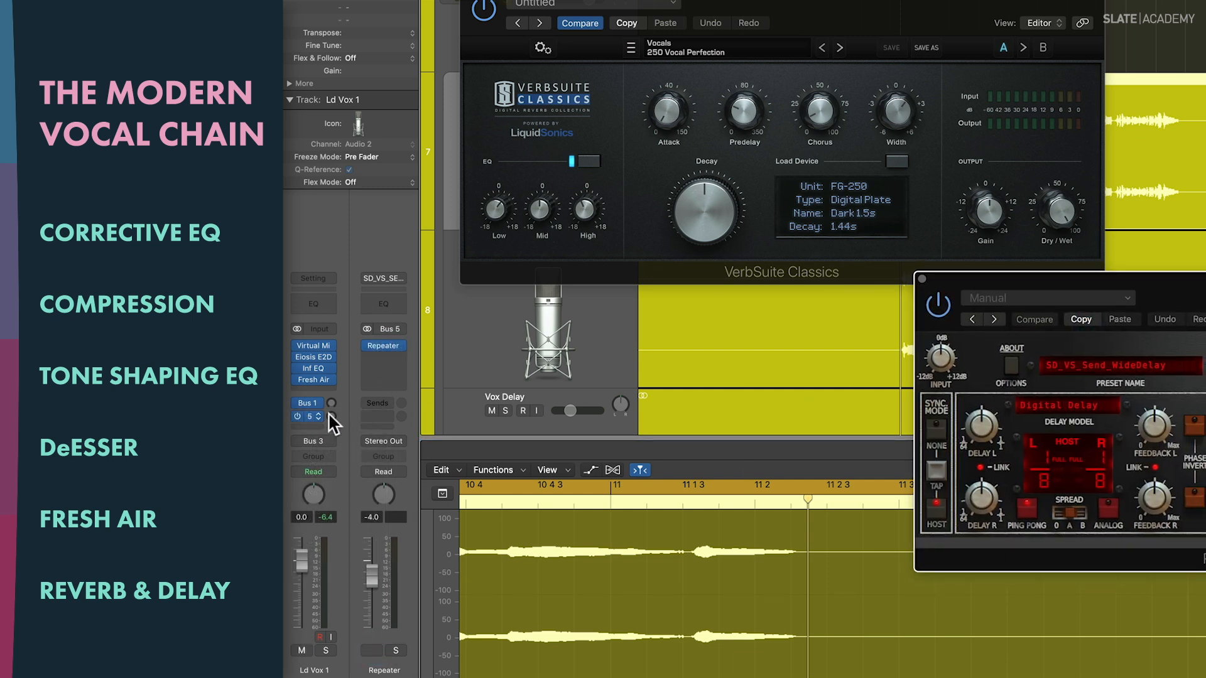
key(space)
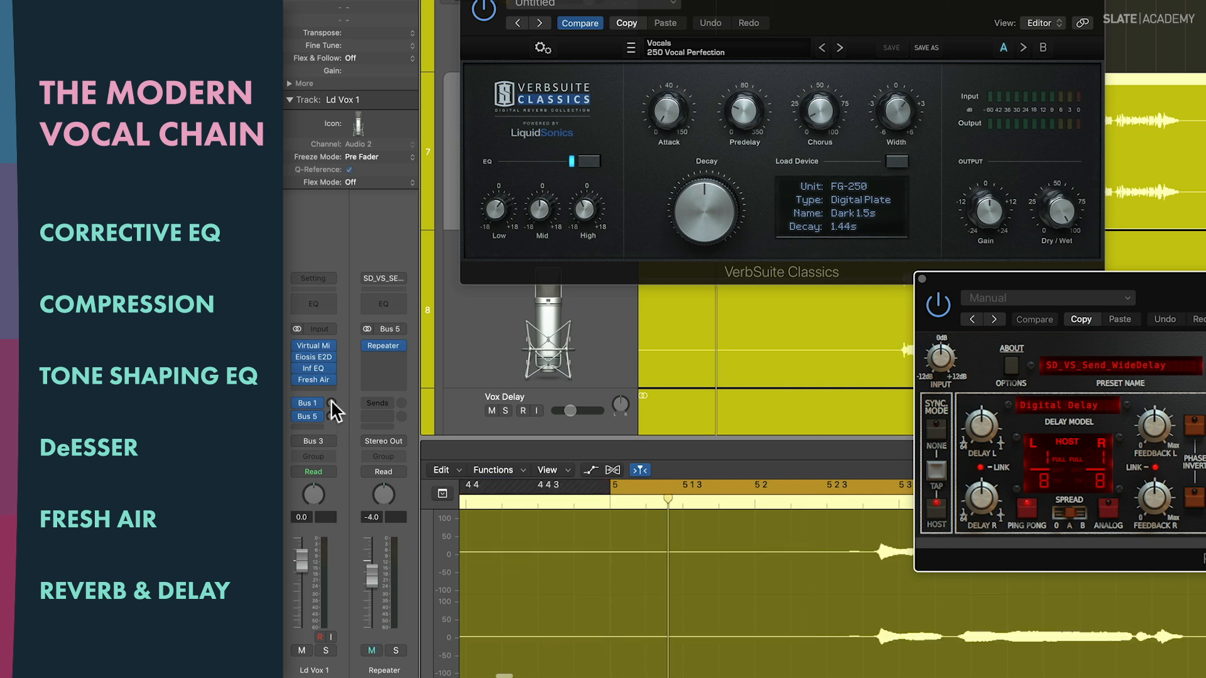
drag(331, 402, 331, 348)
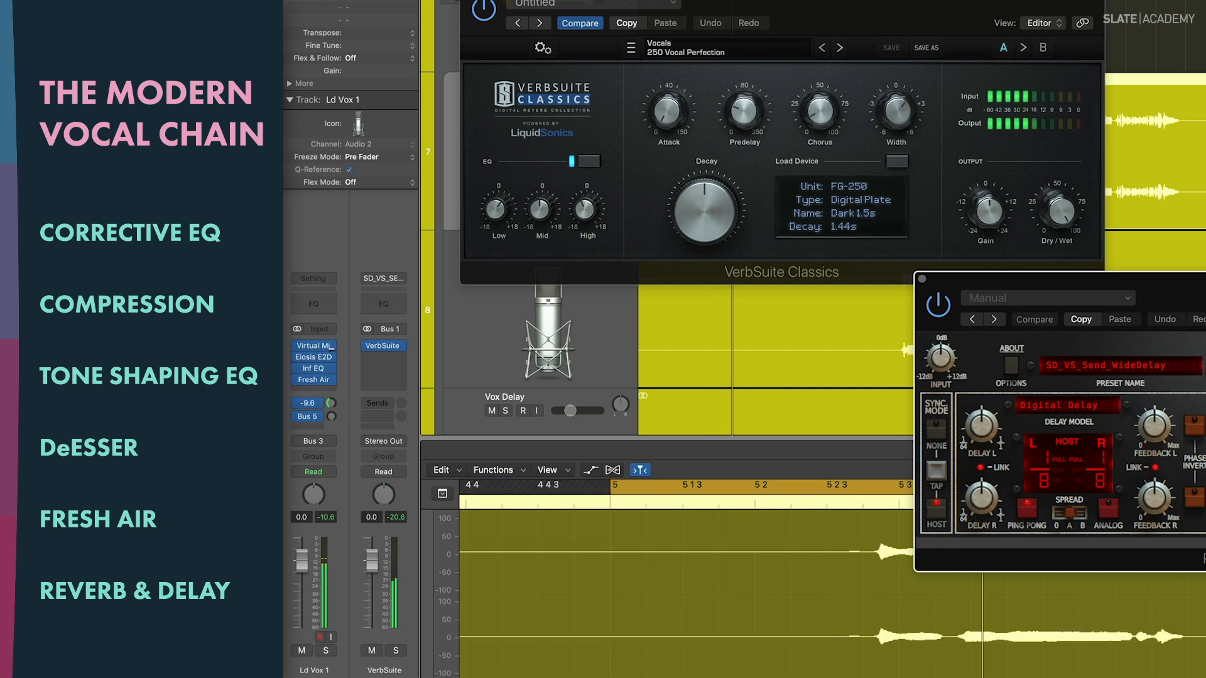
click(329, 413)
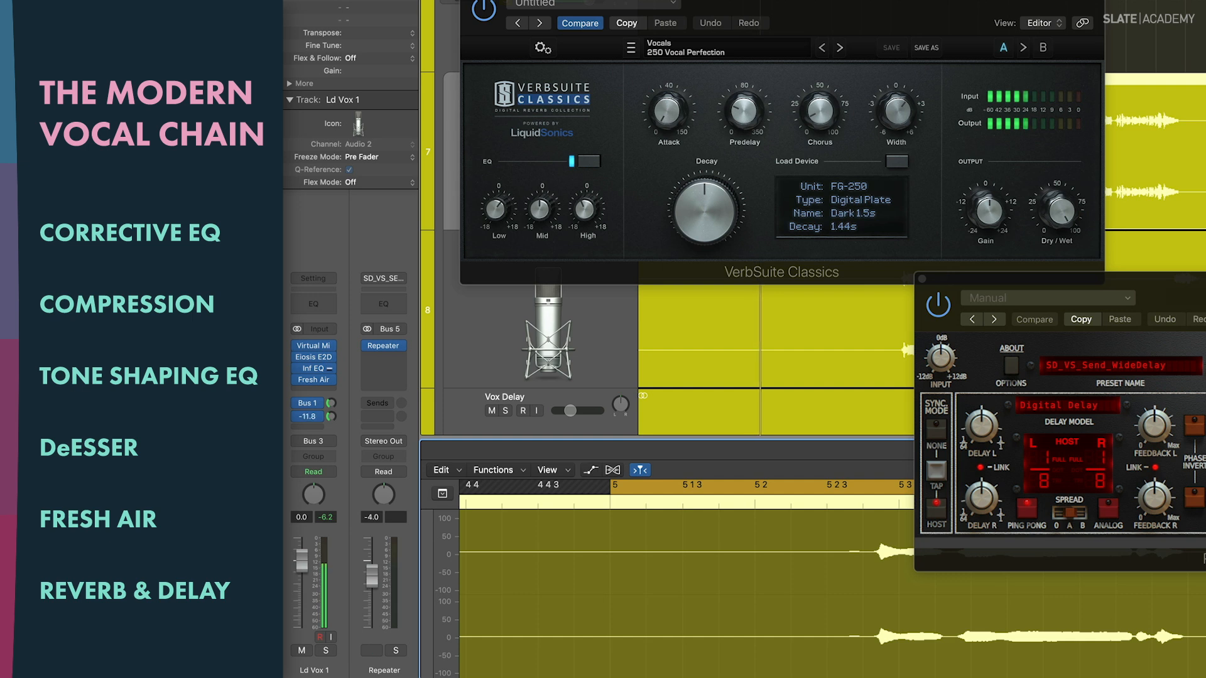
click(392, 650)
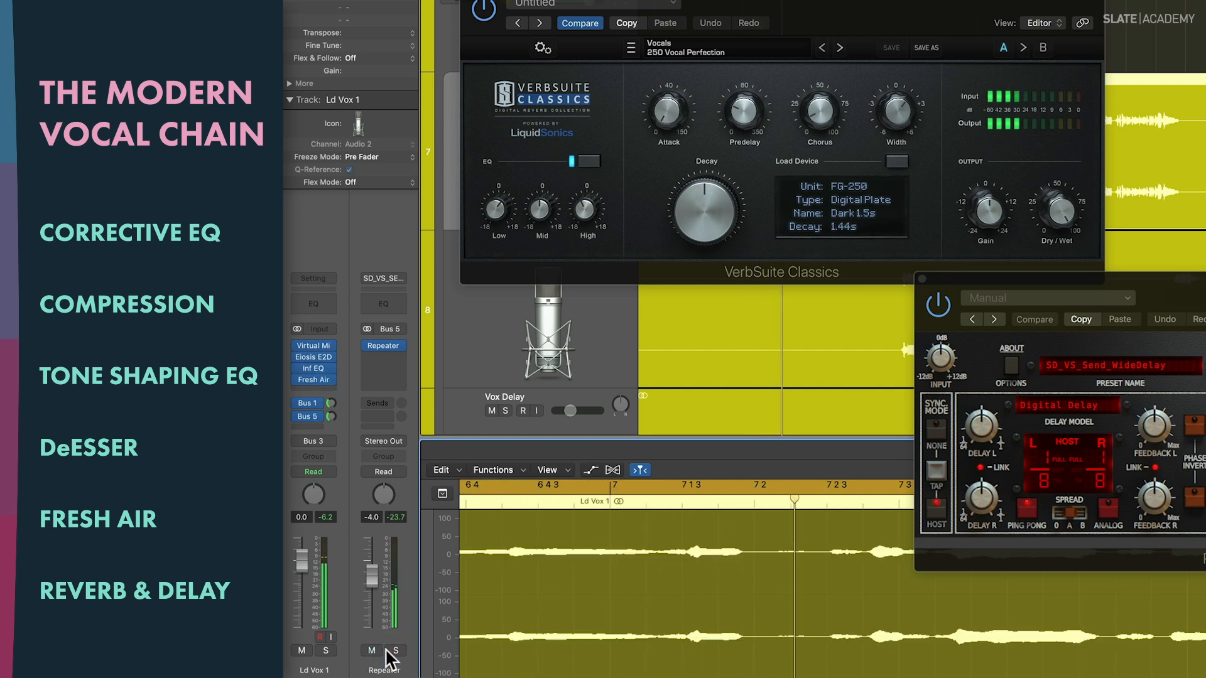
mouse_move(331, 416)
mouse_down()
mouse_move(331, 399)
mouse_move(331, 421)
mouse_up()
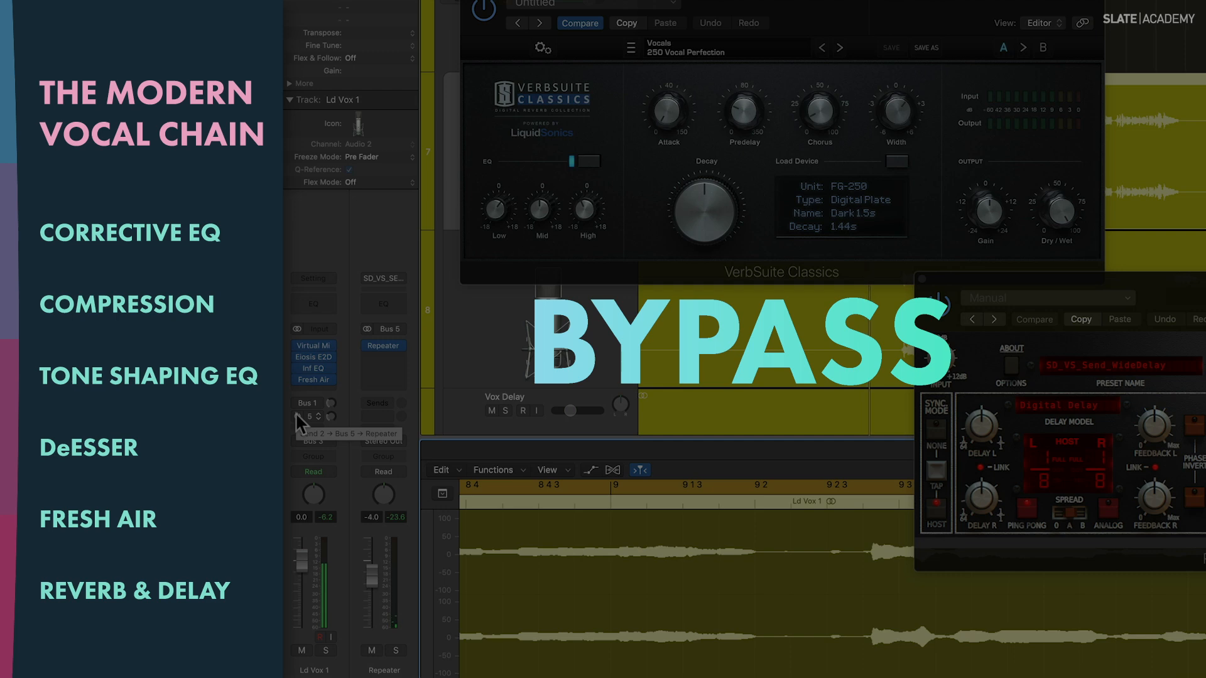
Compare the vocal with both sends bypassed and enabled, and close the Repeater and VerbSuite Classics windows.
drag(296, 412, 297, 395)
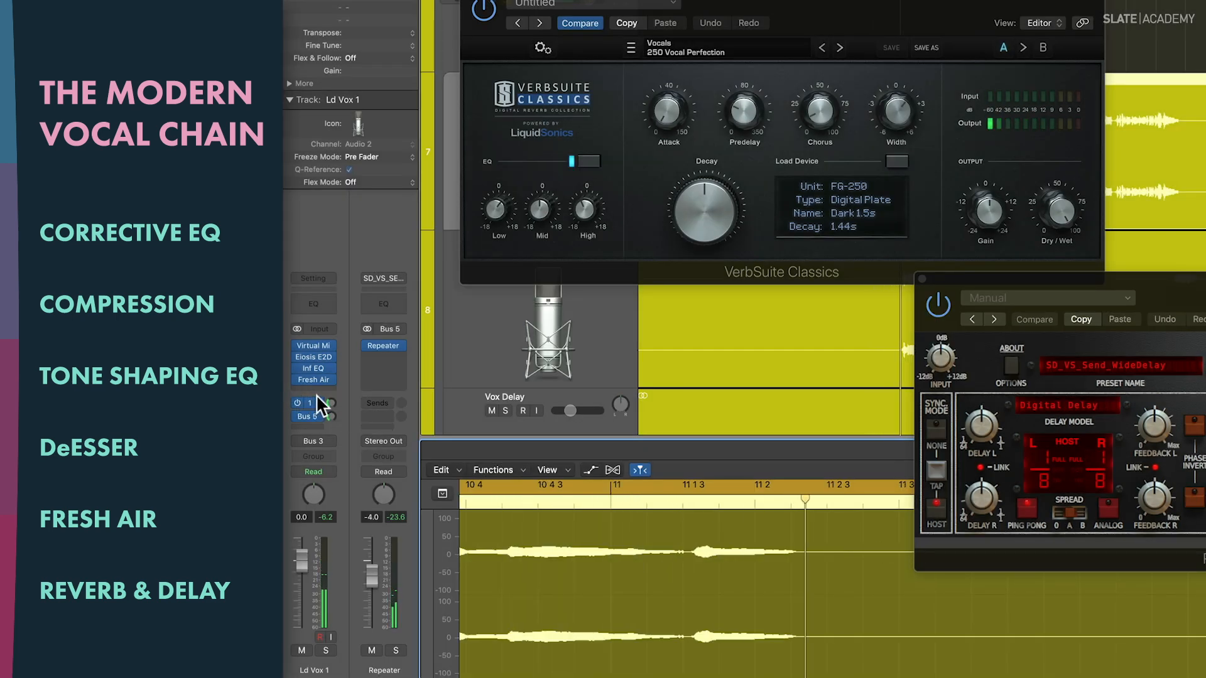
click(1123, 508)
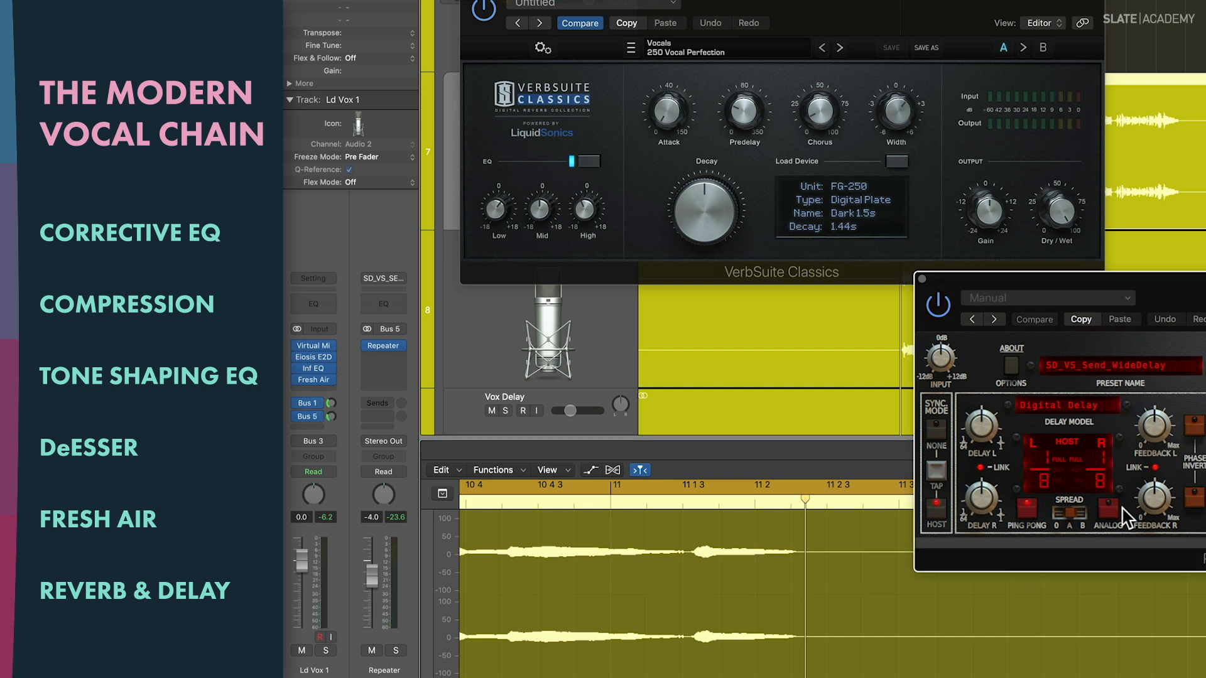
click(922, 279)
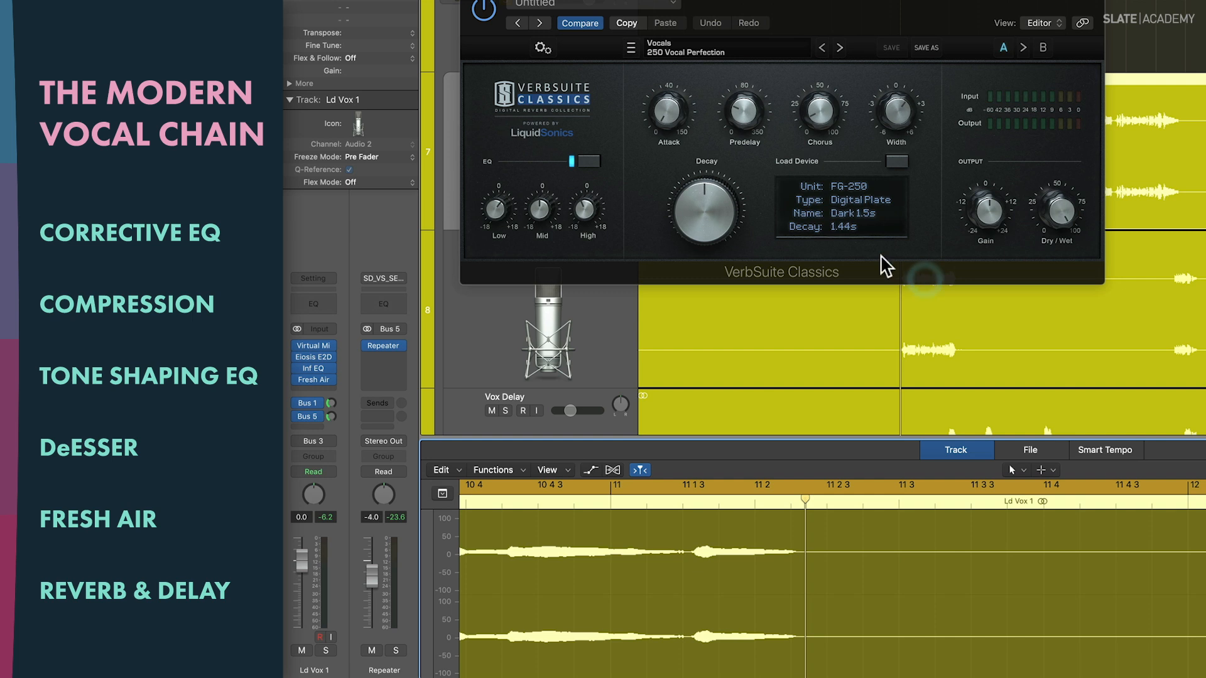
click(475, 2)
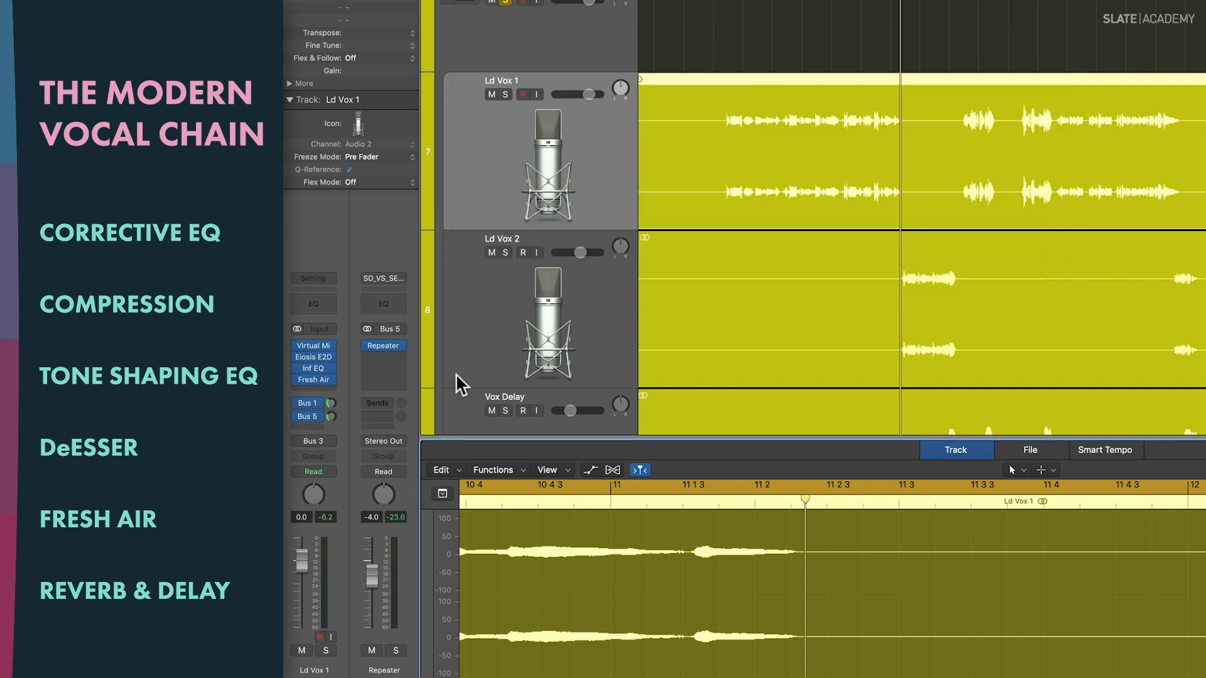
Play the vocal and compare the whole Ld Vox 1 chain, all four inserts and both sends, bypassed and enabled.
key(space)
click(332, 418)
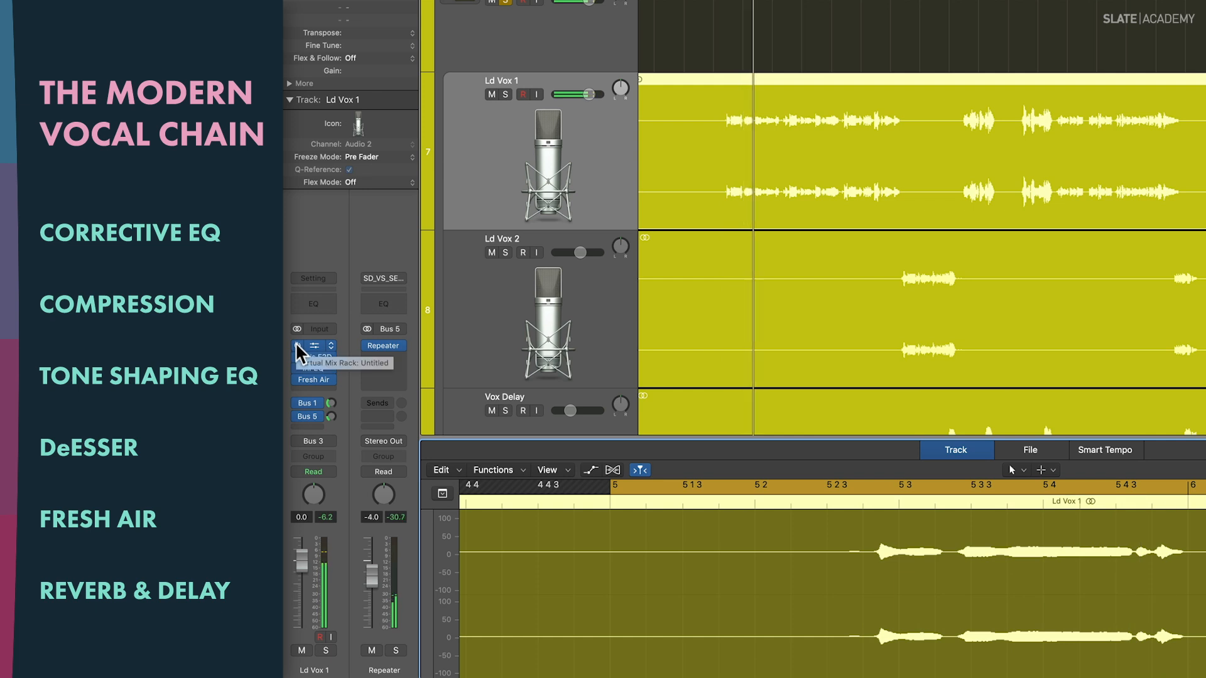
drag(296, 343, 297, 416)
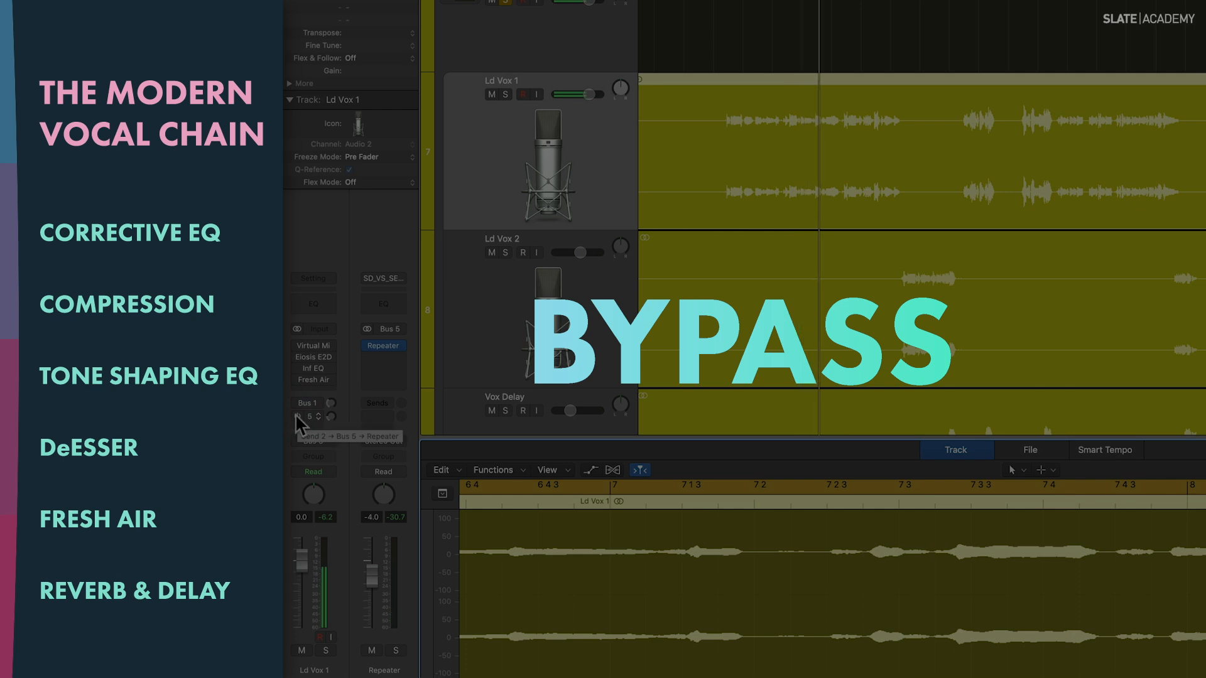
click(297, 342)
drag(296, 359, 297, 417)
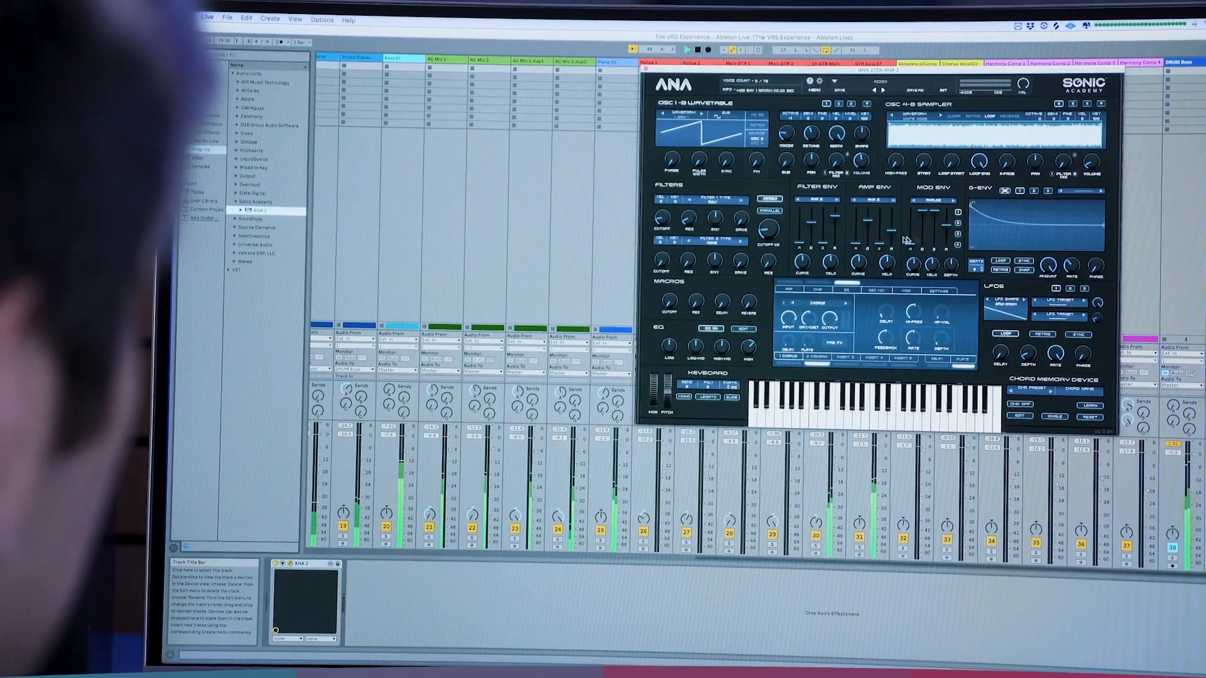
mouse_move(890, 262)
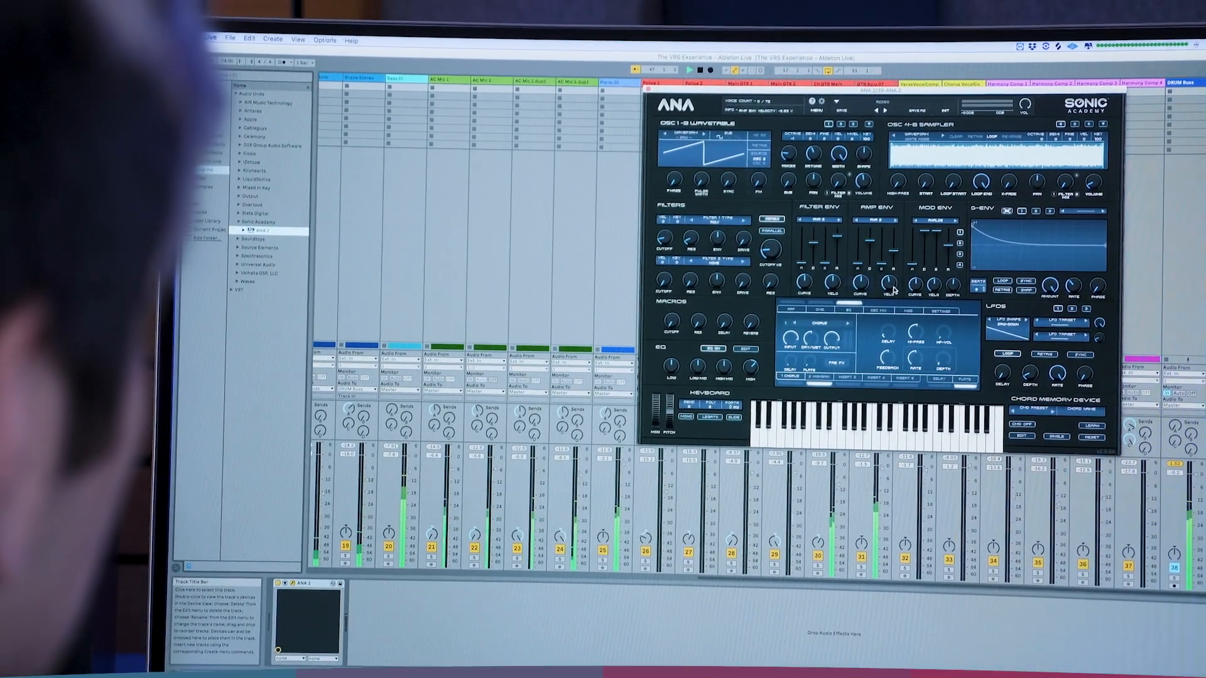